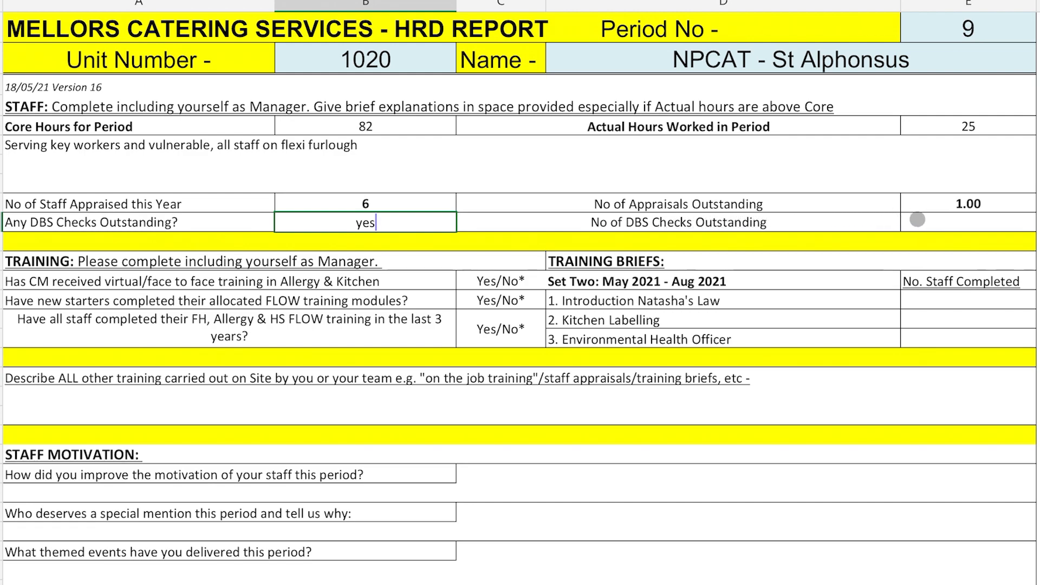
# Step: Enter 1 outstanding DBS check and answer Yes, Yes, No to the Allergy and FLOW training questions
pyautogui.click(961, 222)
pyautogui.write('1')
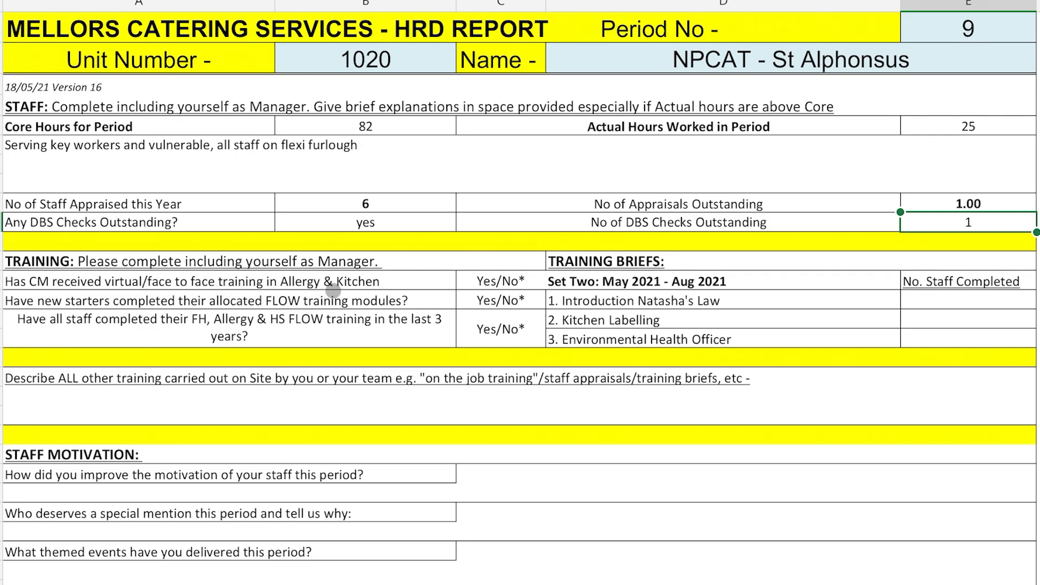
pyautogui.click(488, 280)
pyautogui.write('Y')
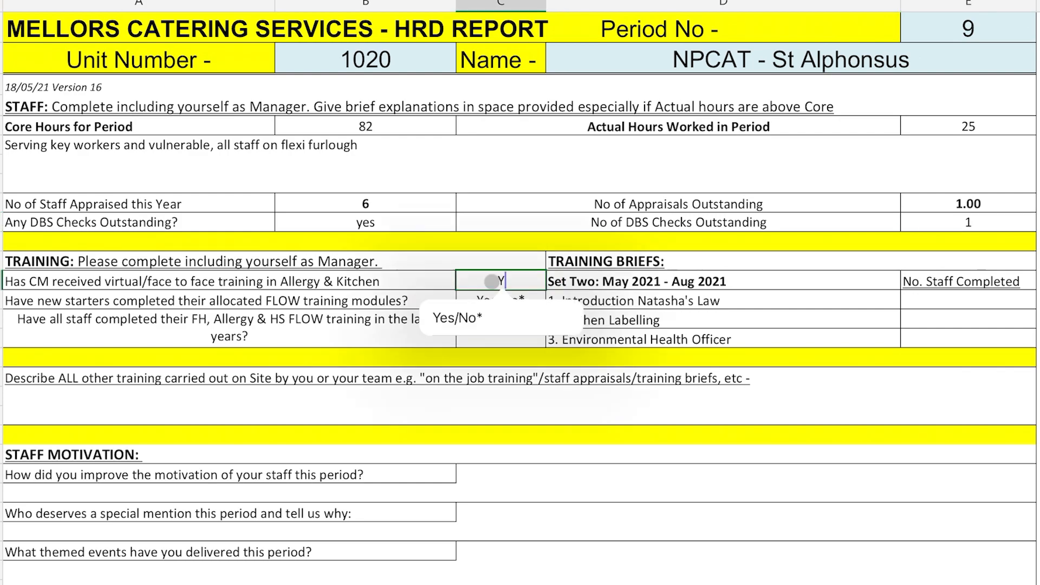
pyautogui.write('es')
pyautogui.press('Return')
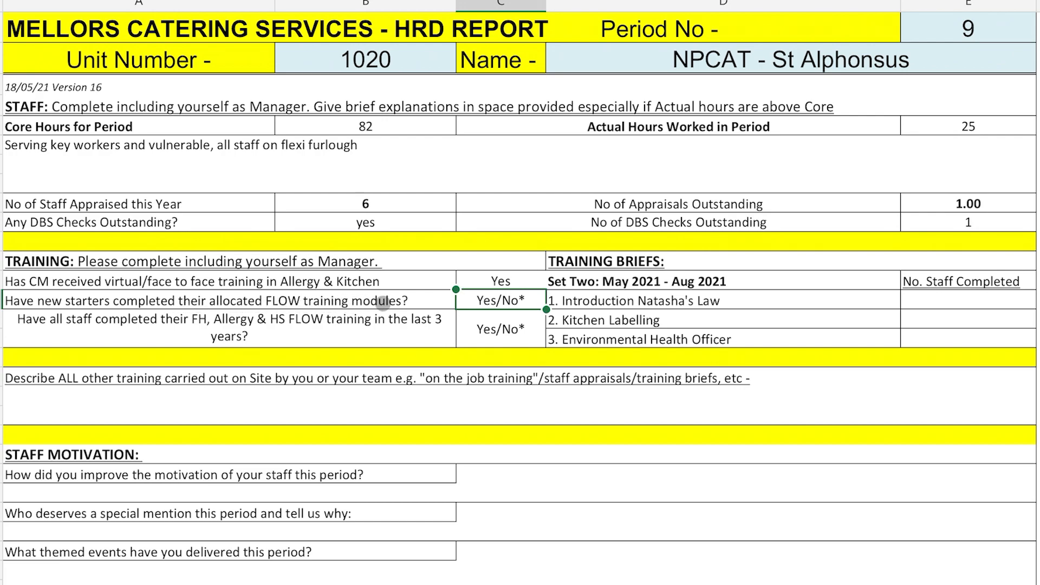
pyautogui.write('Yes')
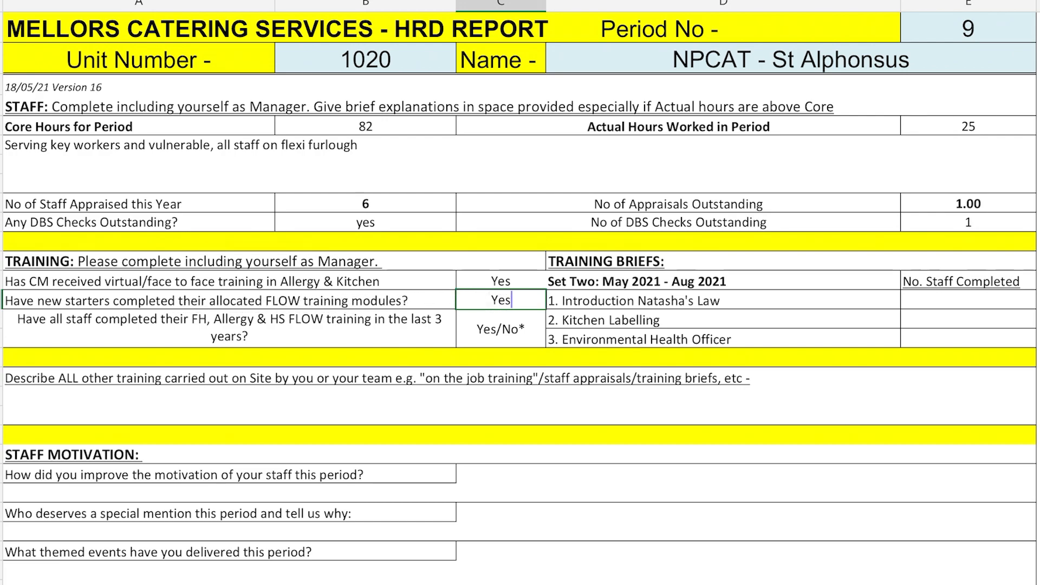
pyautogui.press('Return')
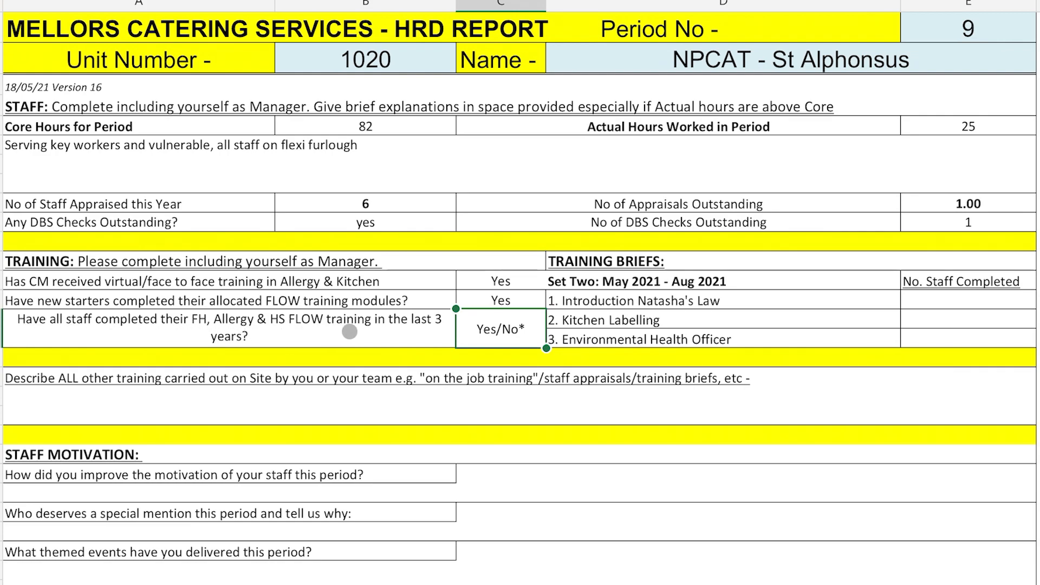
pyautogui.write('No')
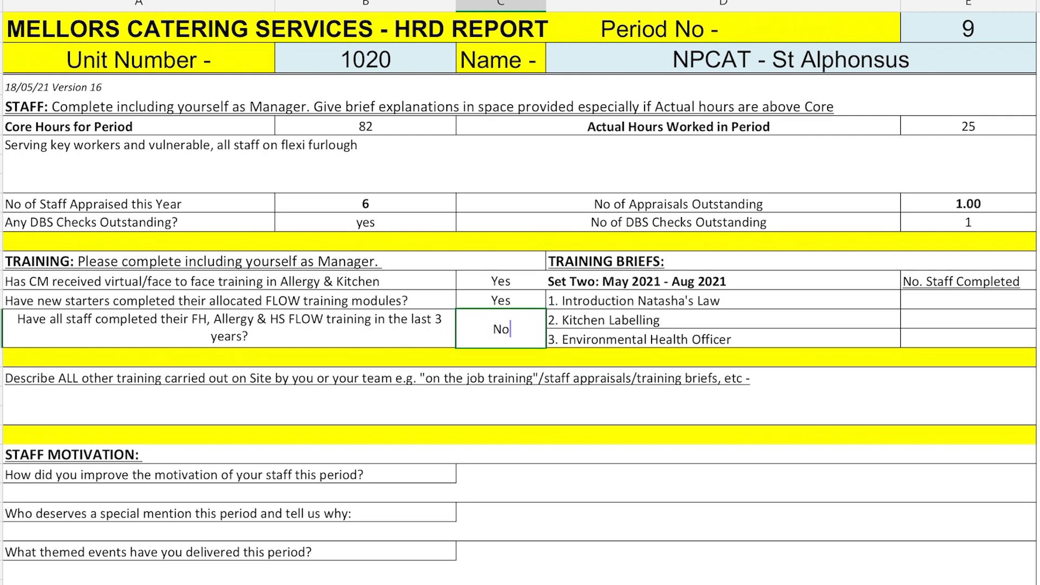
pyautogui.press('Return')
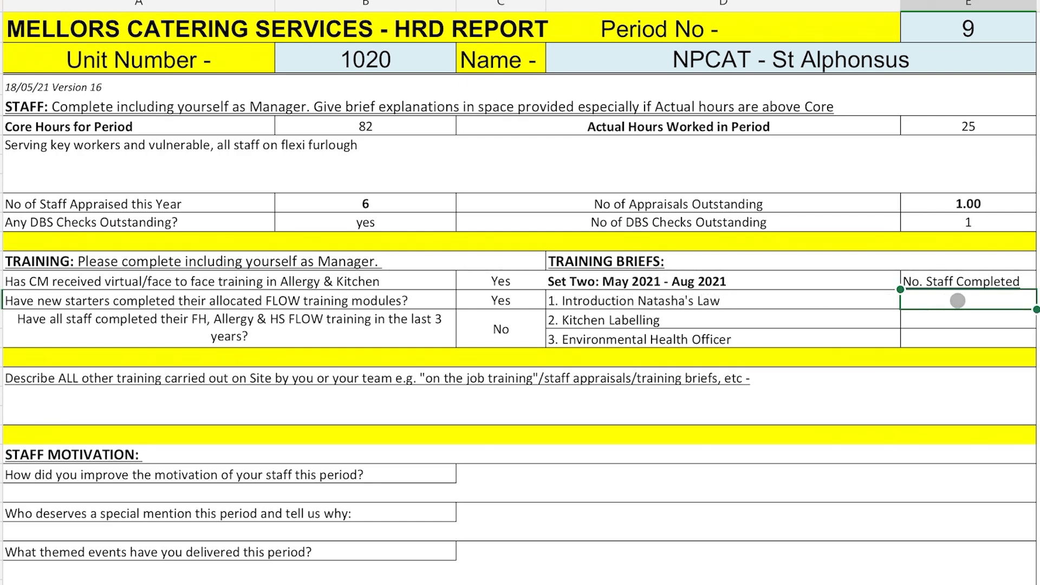
# Step: Enter 6 staff completed for the Natasha's Law, Kitchen Labelling and Environmental Health Officer briefs
pyautogui.write('6')
pyautogui.press('Return')
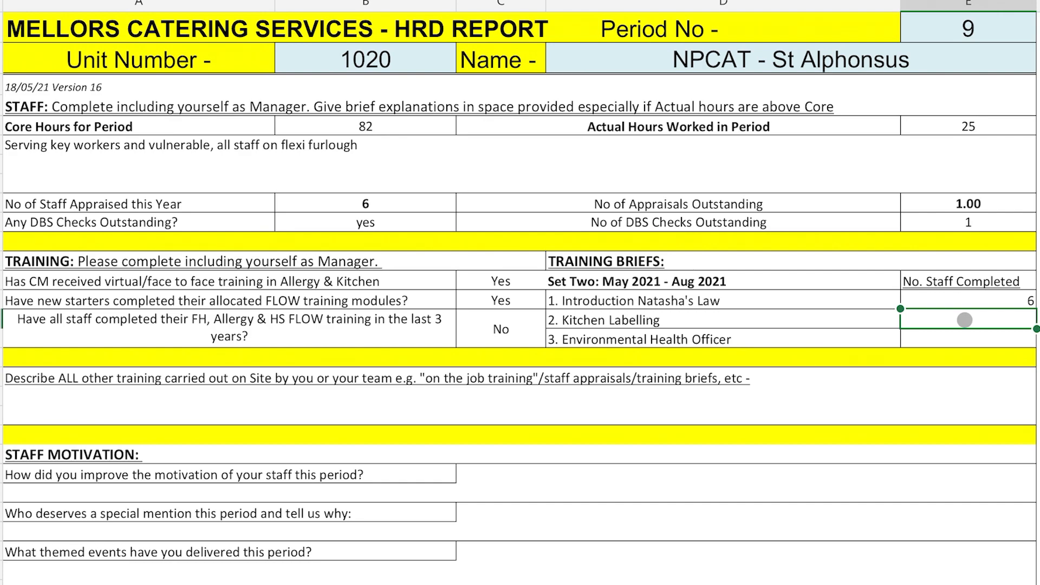
pyautogui.write('6')
pyautogui.press('Return')
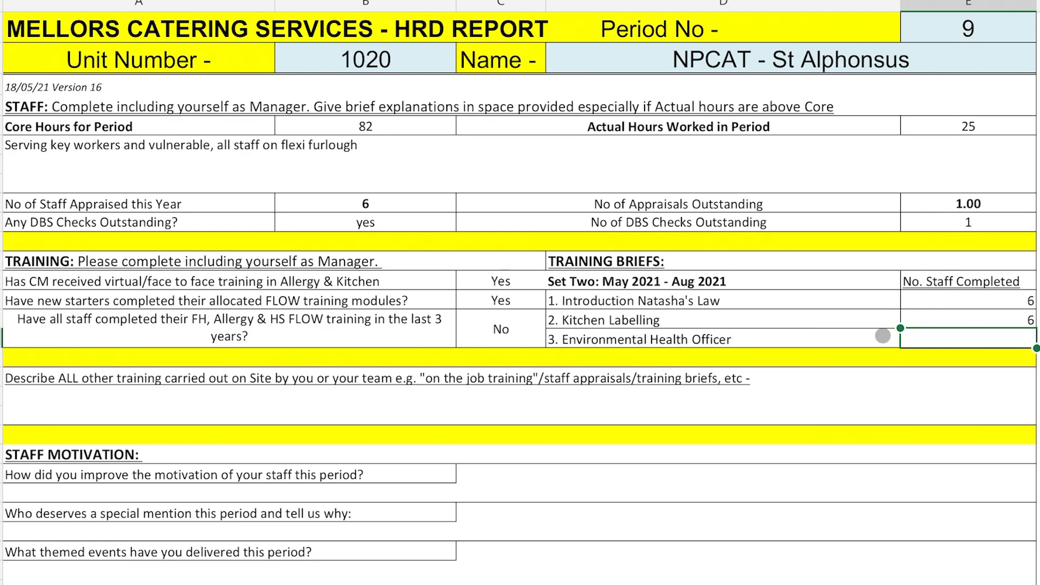
pyautogui.write('6')
pyautogui.press('Return')
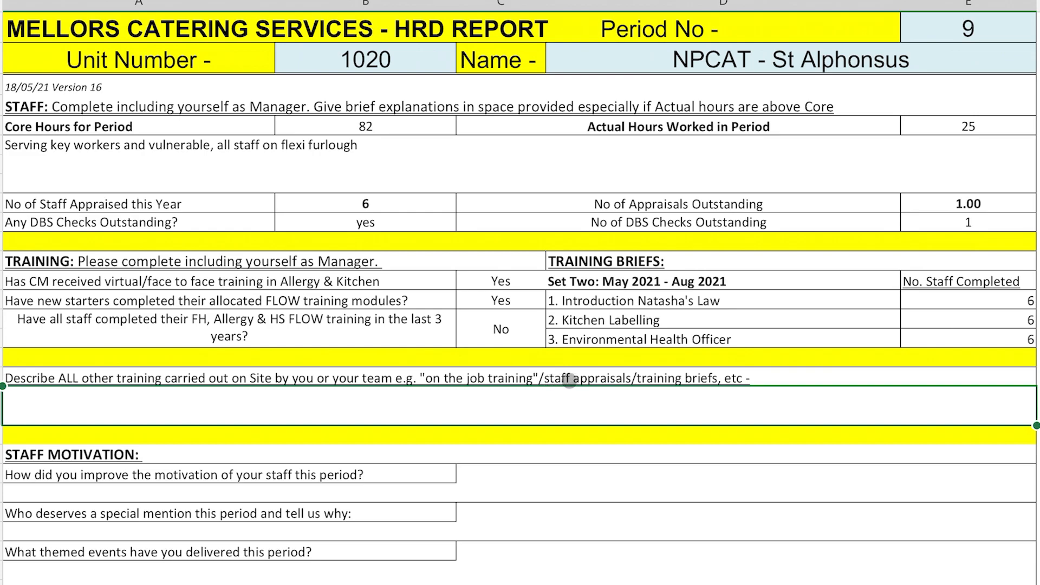
# Step: Describe other training as 'All staff briefed on Mellors food labelling processes' and motivation as 'Cake and Coffee'
pyautogui.write('Al')
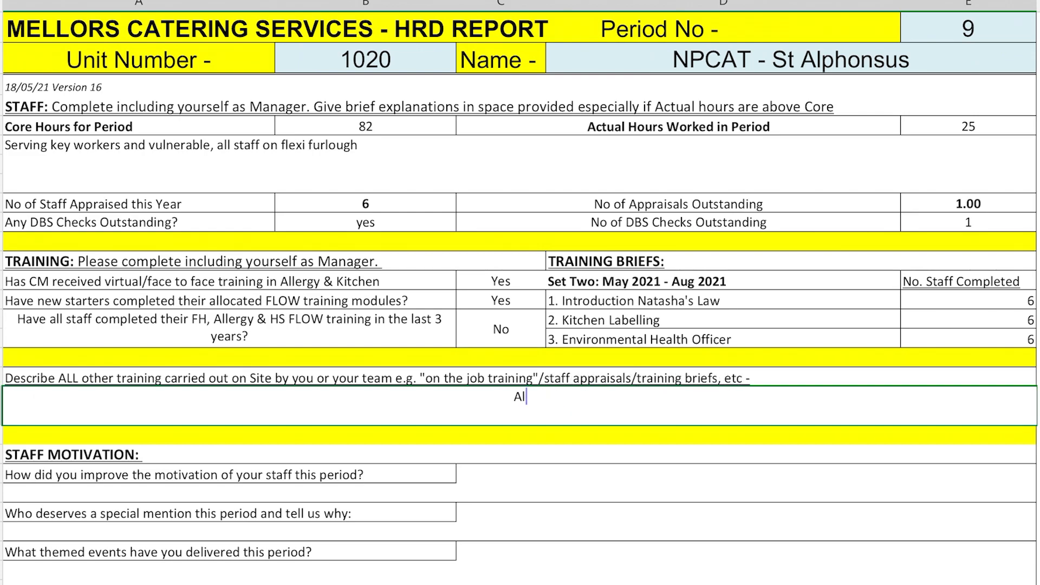
pyautogui.write('l staff briefed on Mellors')
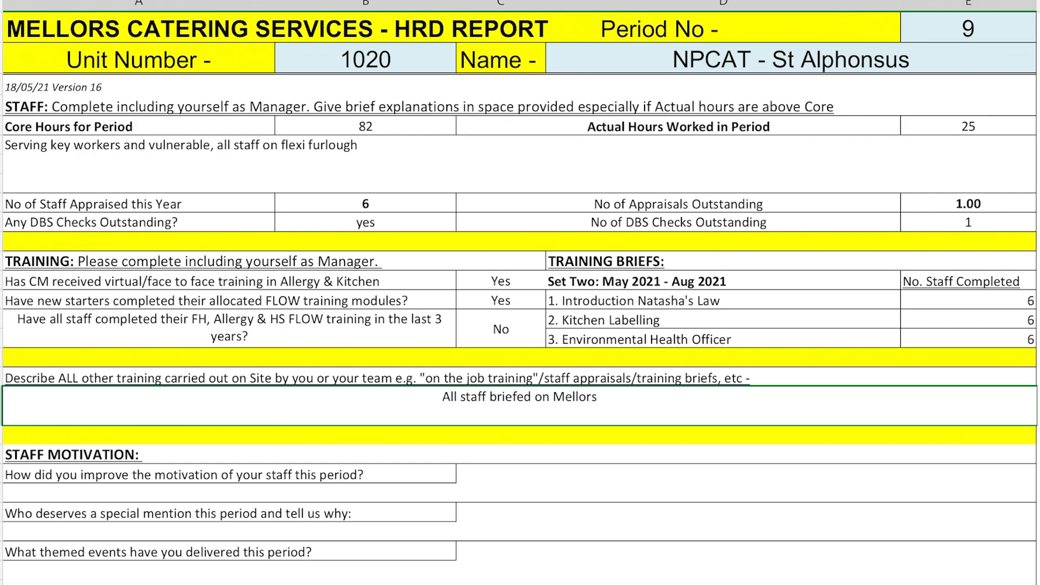
pyautogui.write(' food labell')
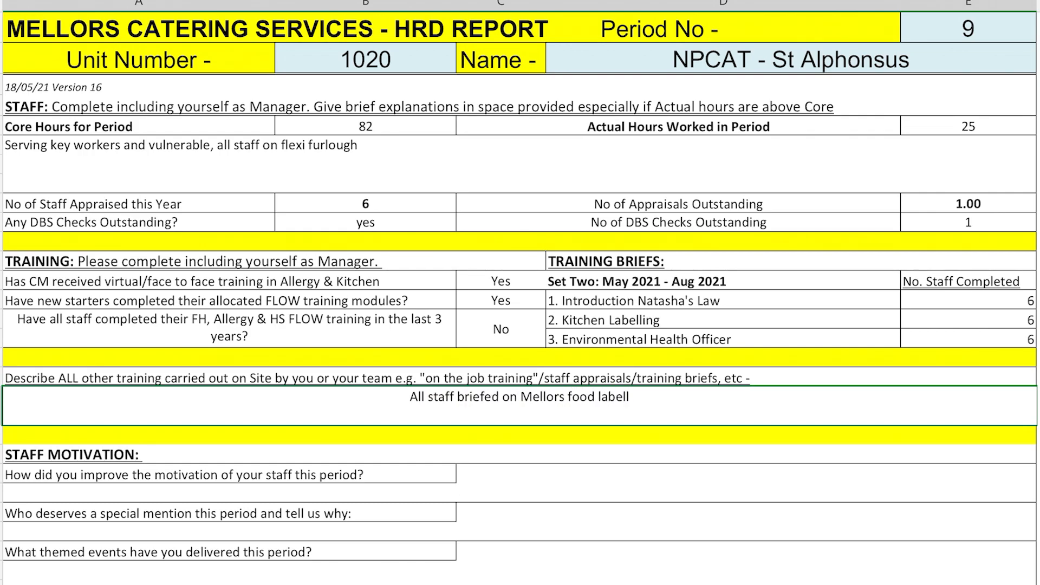
pyautogui.write('ing proc')
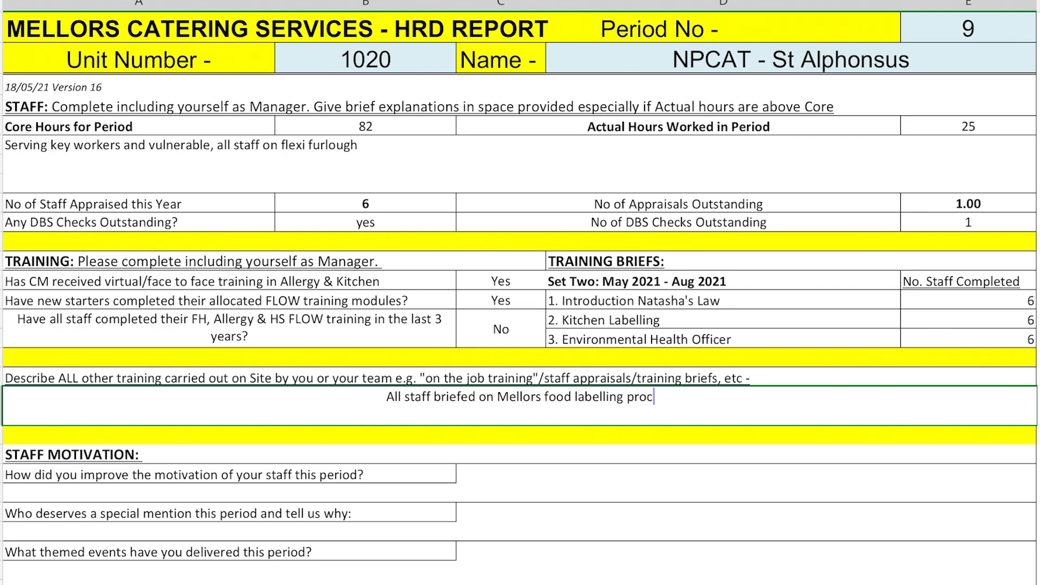
pyautogui.write('e')
pyautogui.write('sses')
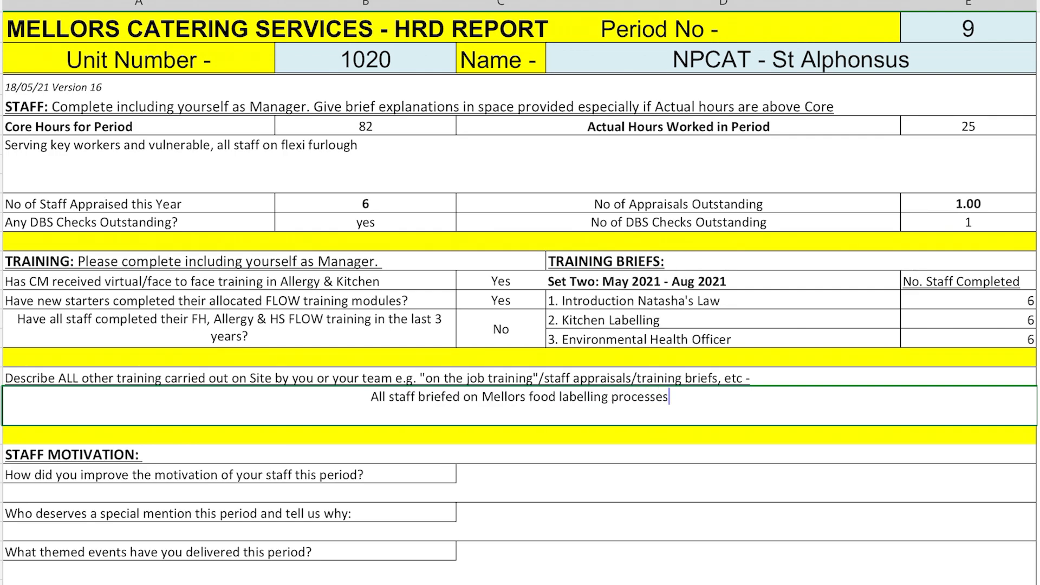
pyautogui.press('Return')
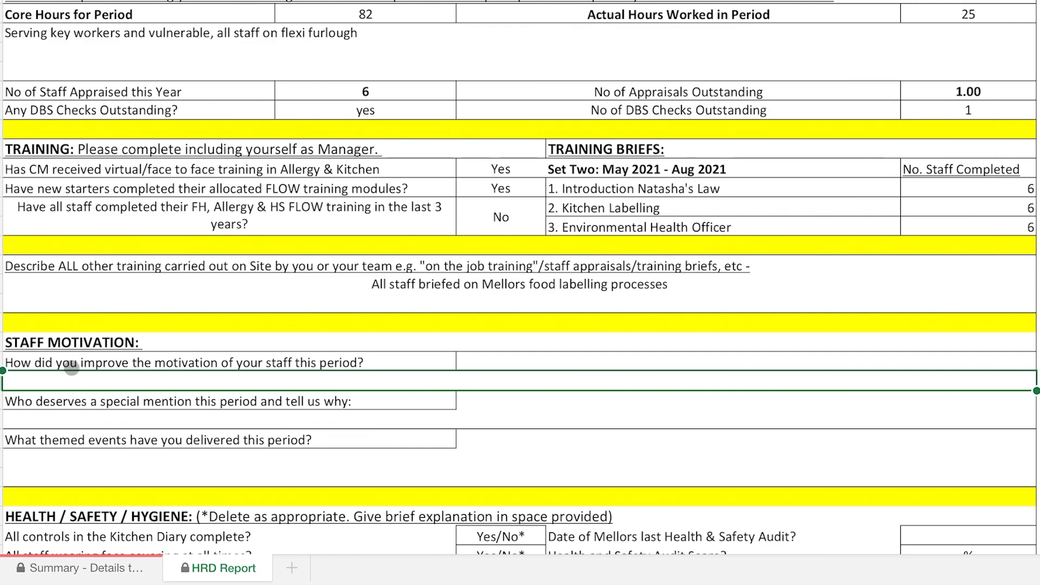
pyautogui.write('Ca')
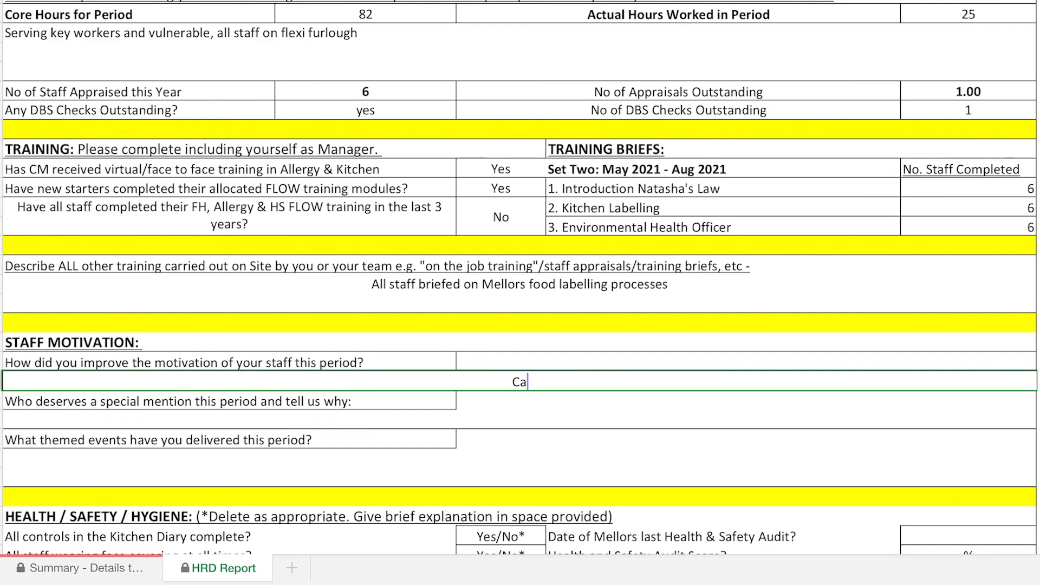
pyautogui.write('ke and Coffee')
# Step: Give a colleague a special mention for supporting at short notice and enter 'World BookDay' as the event
pyautogui.click(23, 412)
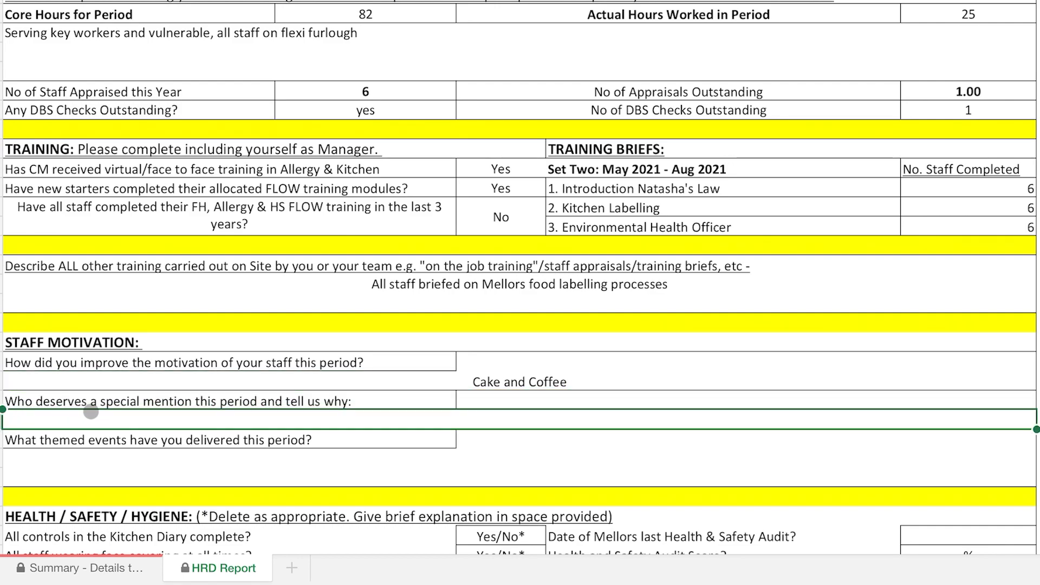
pyautogui.write('We')
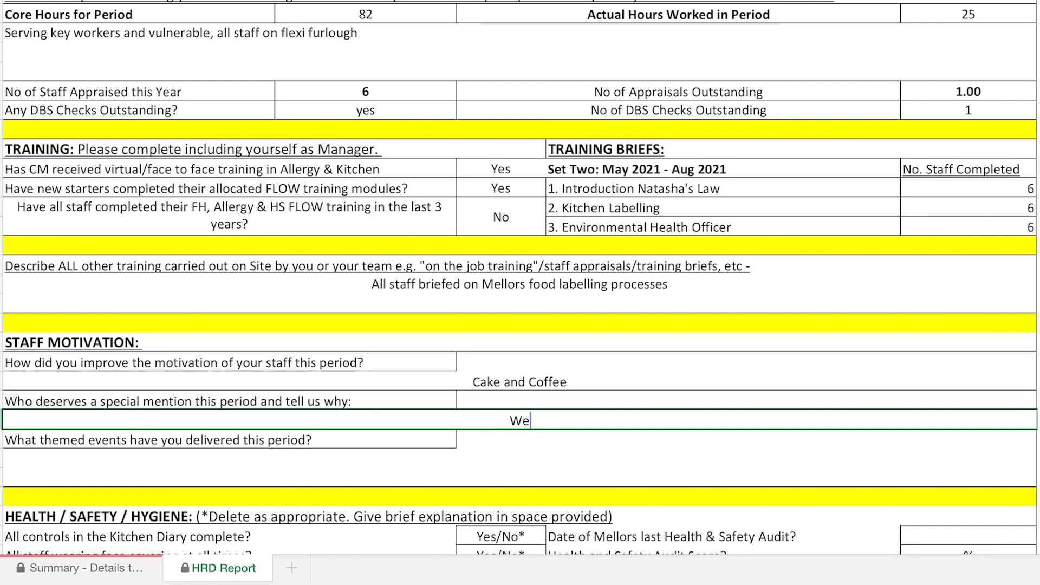
pyautogui.write('ndy for suppo')
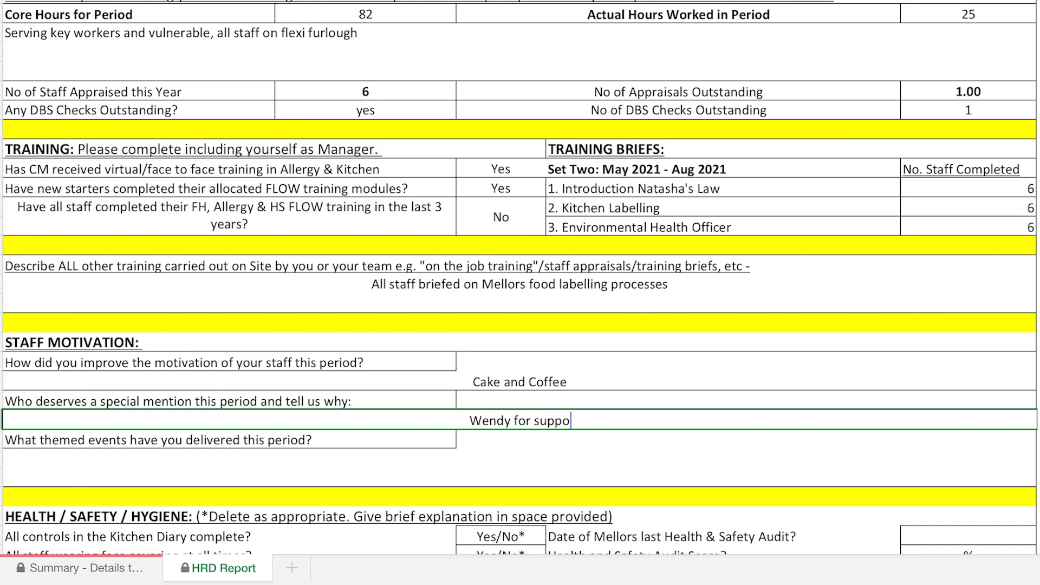
pyautogui.write('rting at sho')
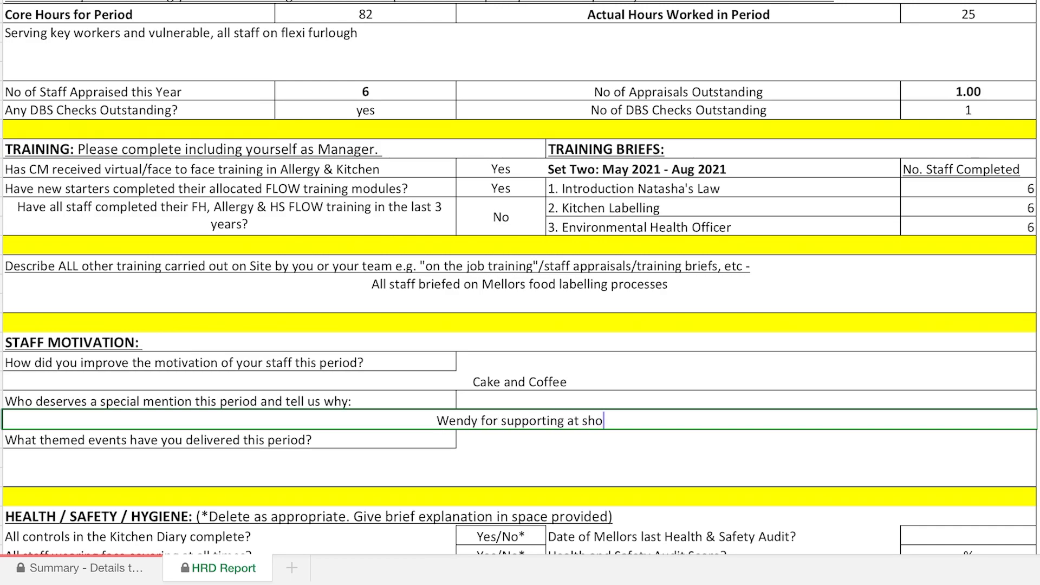
pyautogui.write('rt notice')
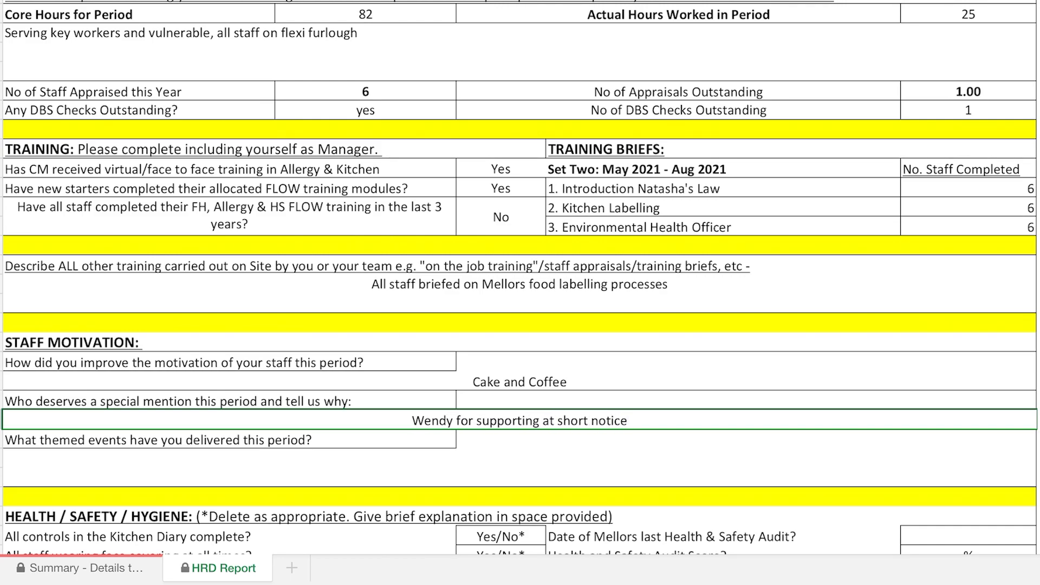
pyautogui.press('Return')
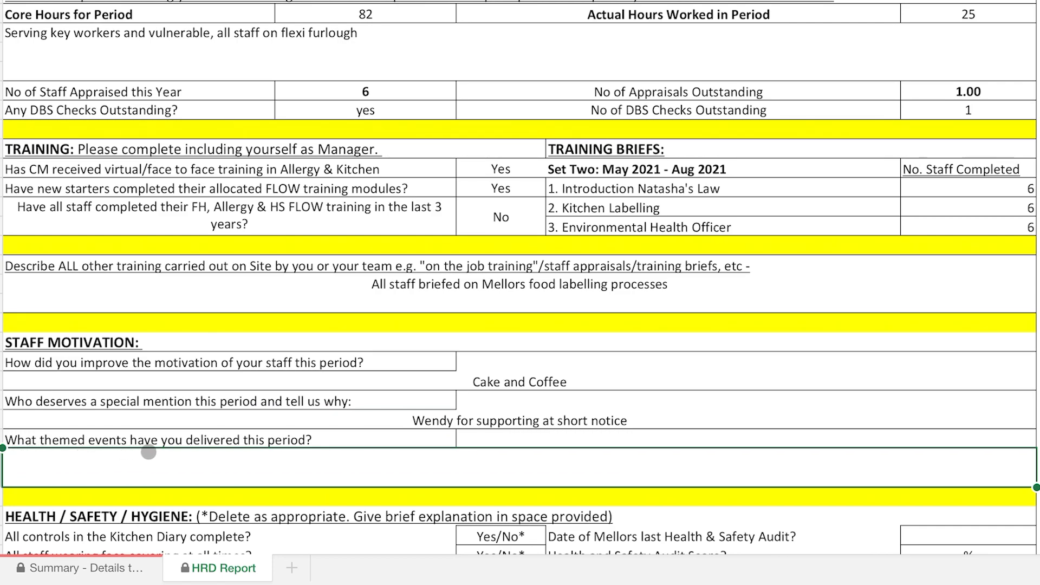
pyautogui.write('World Book')
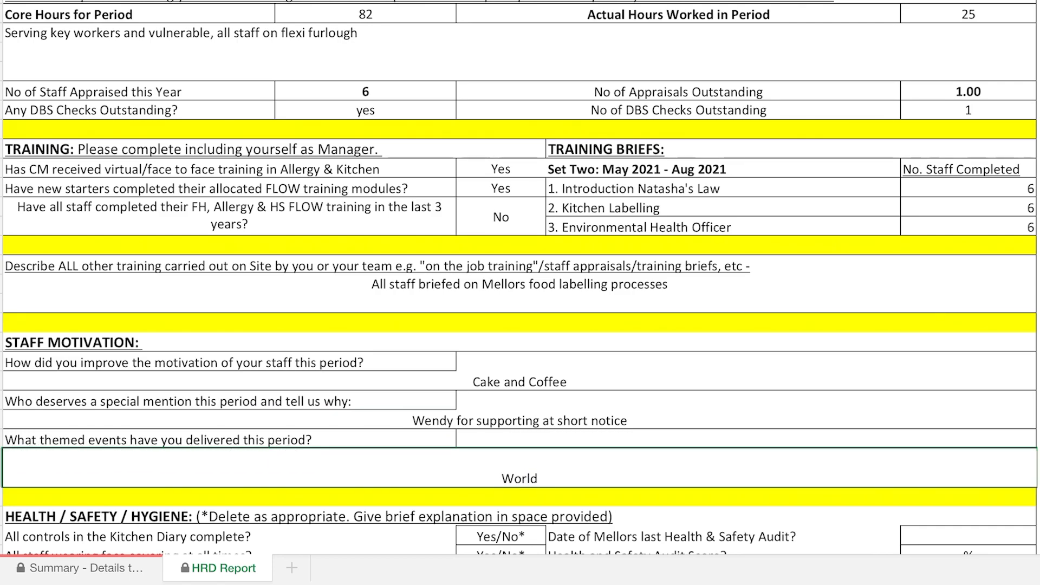
pyautogui.write('Day')
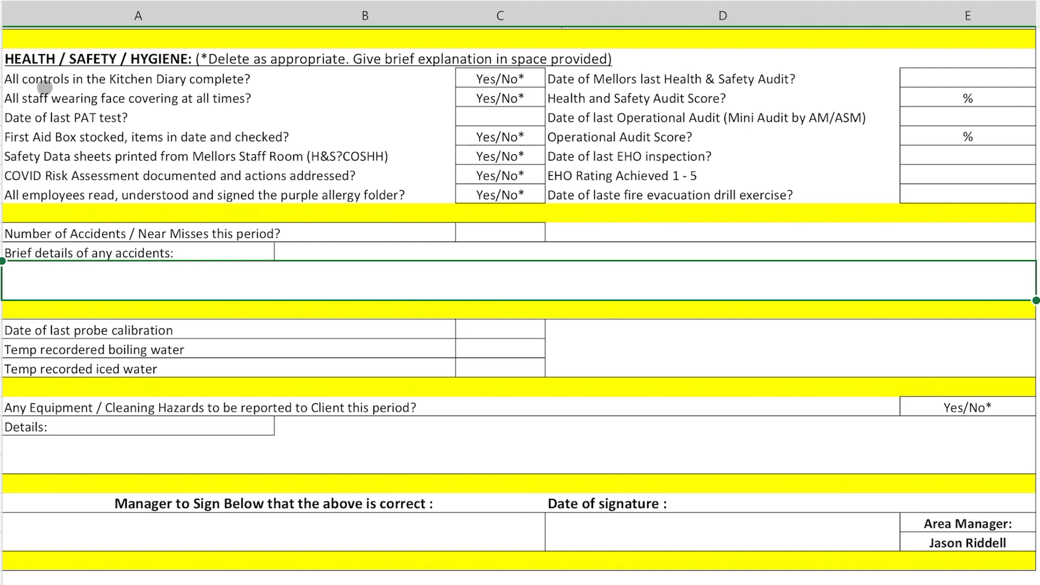
# Step: Answer Yes to the Kitchen Diary, face covering, First Aid, data sheet, COVID and allergy checks, with PAT test 11.03.2021
pyautogui.click(494, 79)
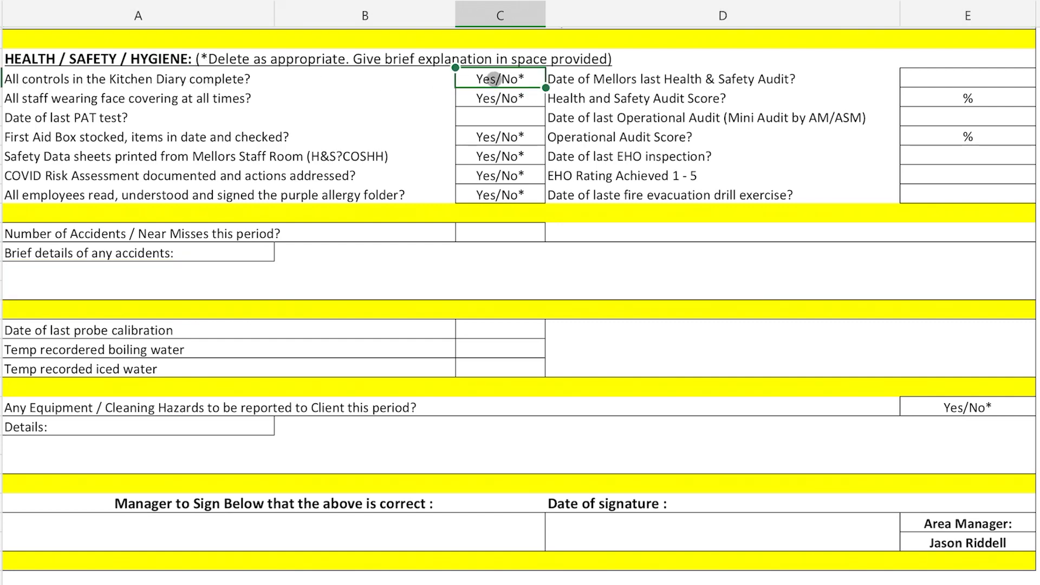
pyautogui.write('Yes')
pyautogui.press('Return')
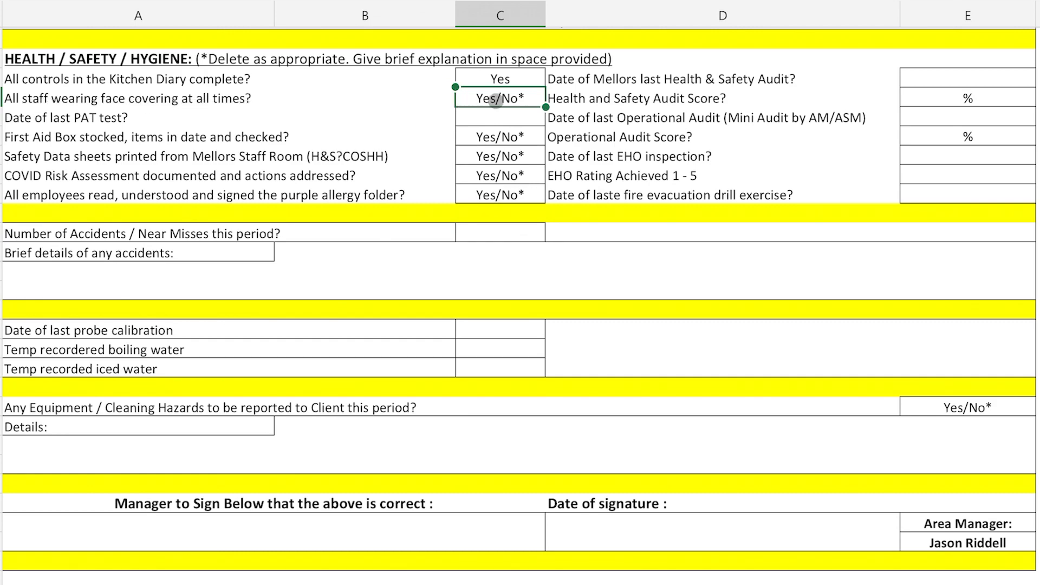
pyautogui.write('Yes')
pyautogui.press('Return')
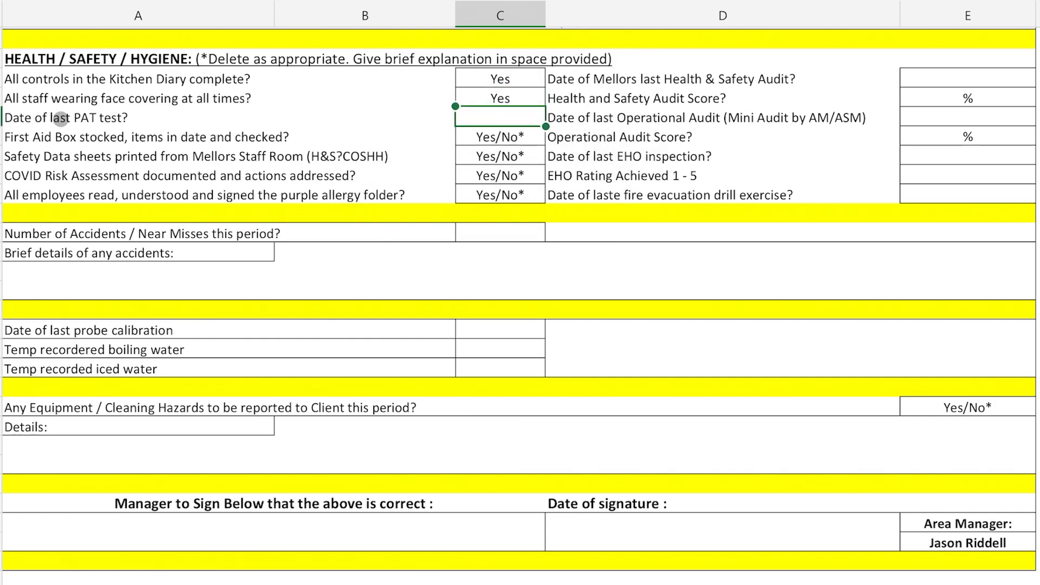
pyautogui.write('11')
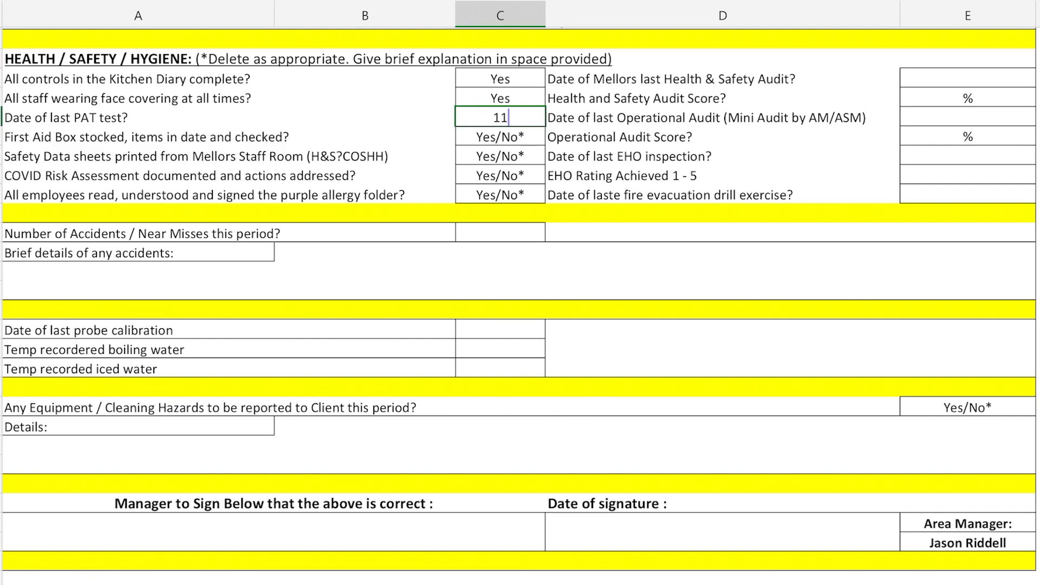
pyautogui.write('.03.2021')
pyautogui.press('Return')
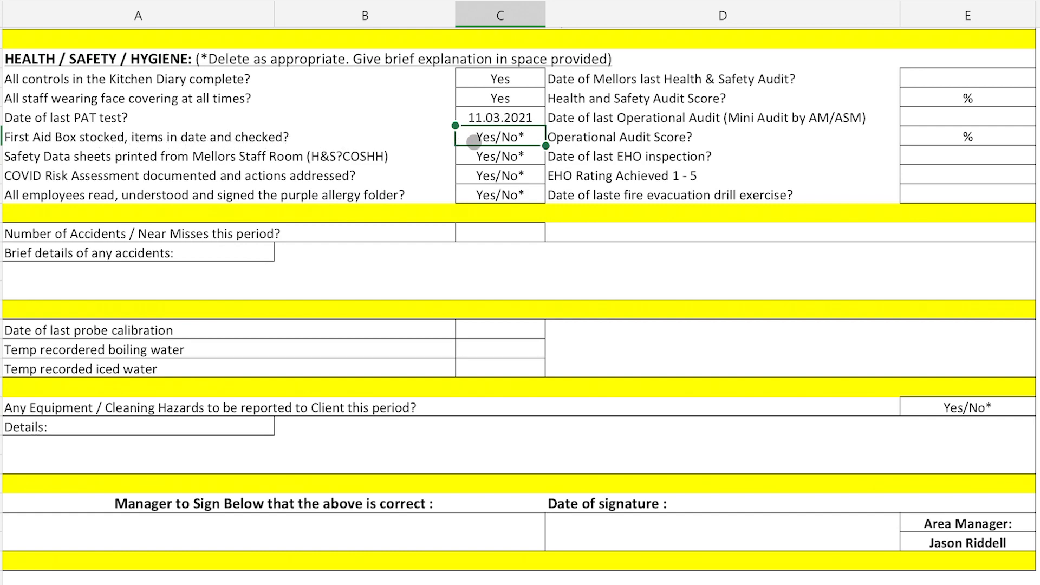
pyautogui.write('Yes')
pyautogui.press('Return')
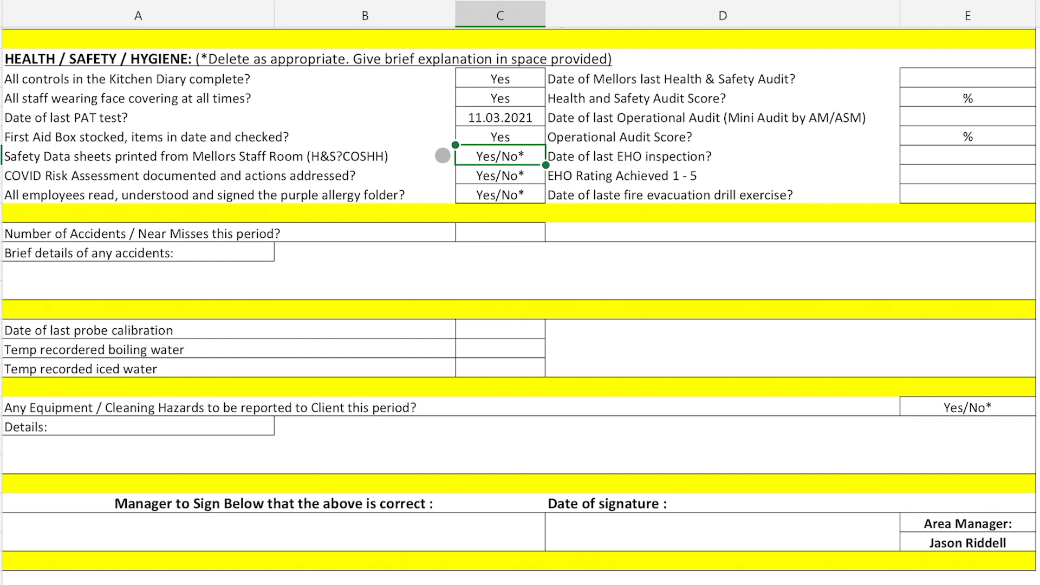
pyautogui.write('Yes')
pyautogui.press('Return')
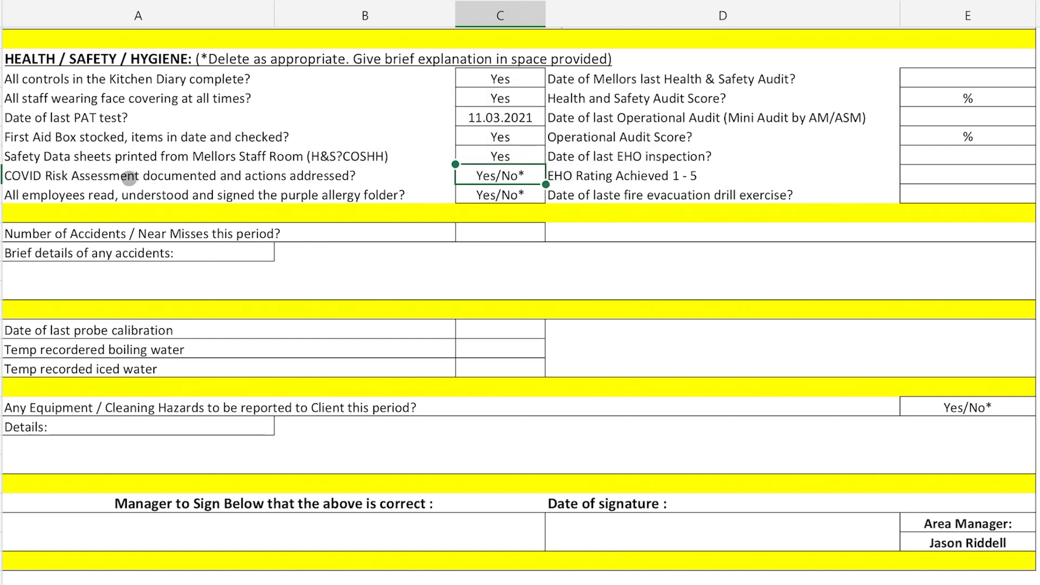
pyautogui.write('Yes')
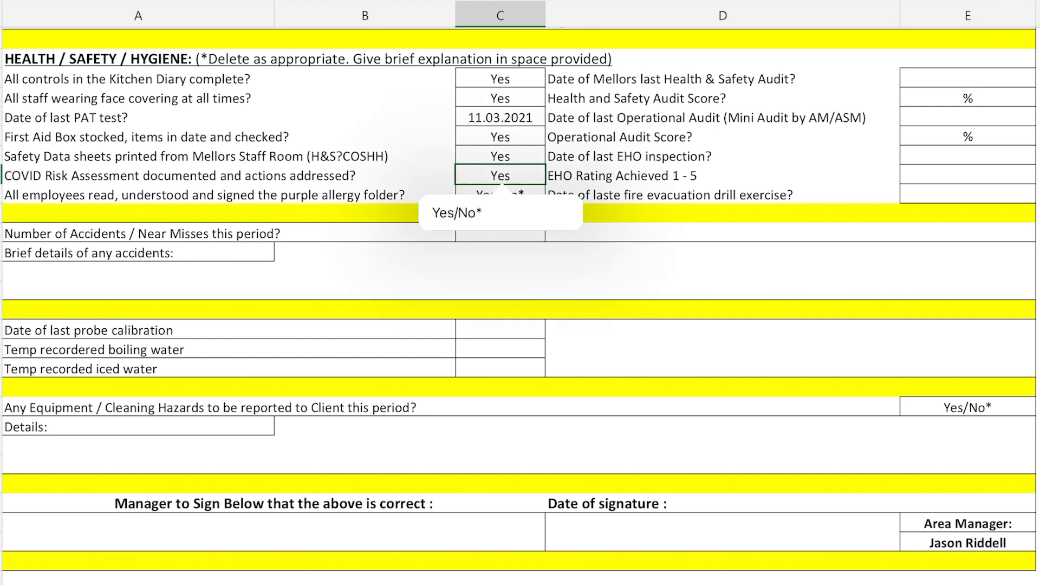
pyautogui.press('Return')
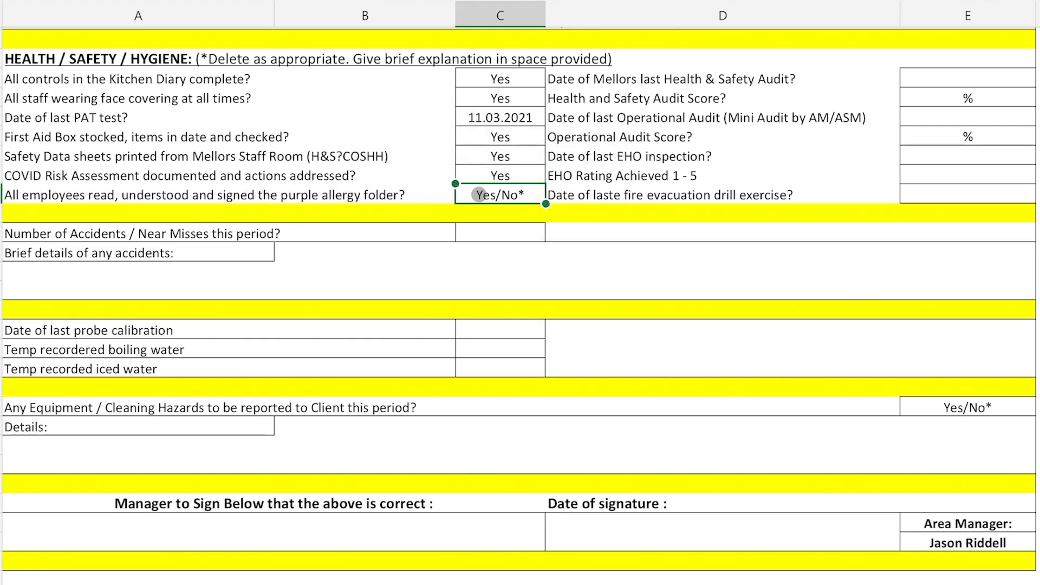
pyautogui.write('Yes')
pyautogui.press('Return')
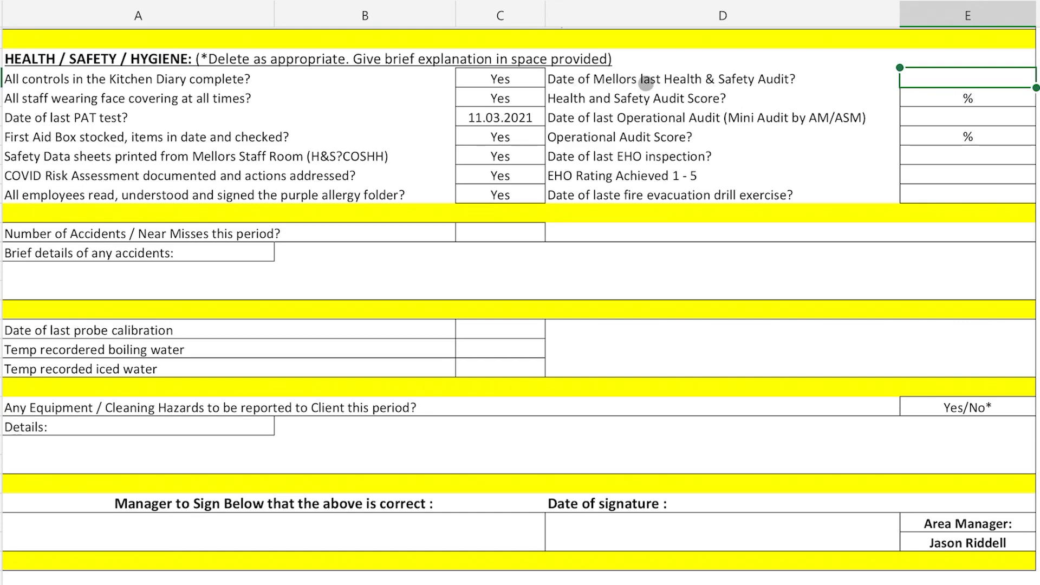
# Step: Record H&S audit 08.03.2021 scoring 86, operational audit 17.02.2021 scoring 88, EHO 17.08.2020 rating 5, fire drill 30.03.2021
pyautogui.write('08.0')
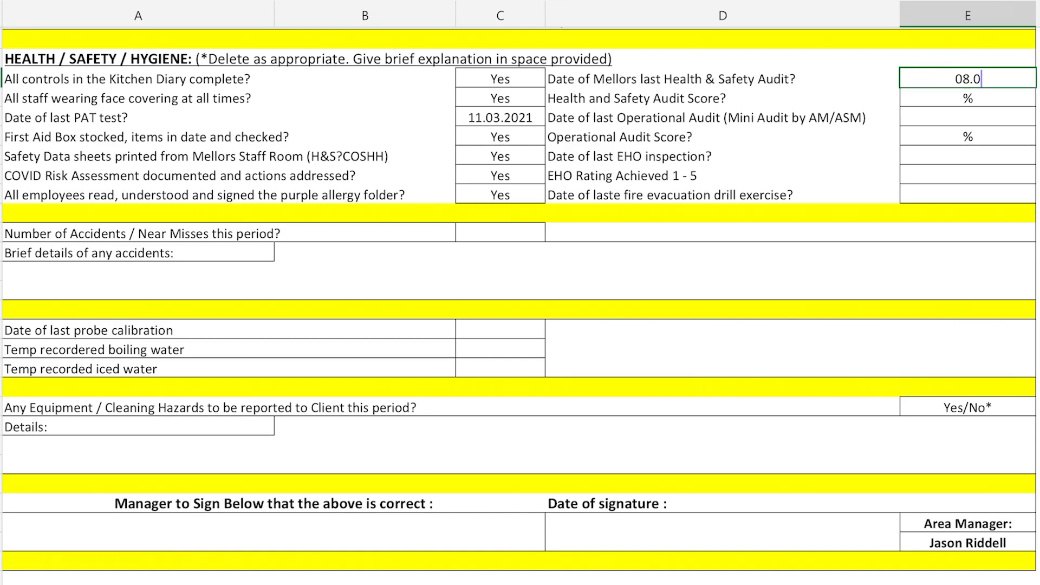
pyautogui.write('3.2021')
pyautogui.press('Return')
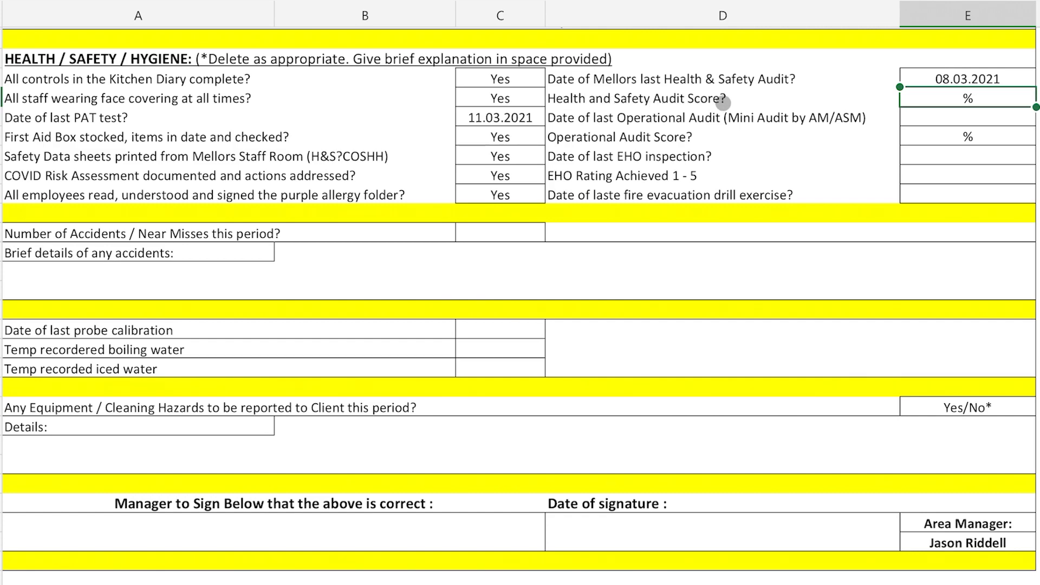
pyautogui.write('86')
pyautogui.press('Return')
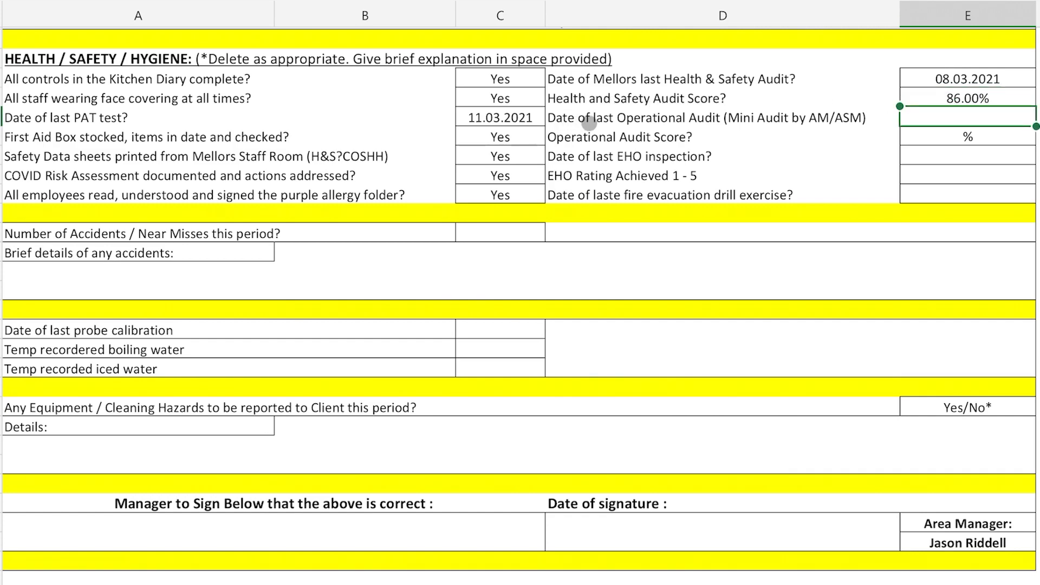
pyautogui.write('17')
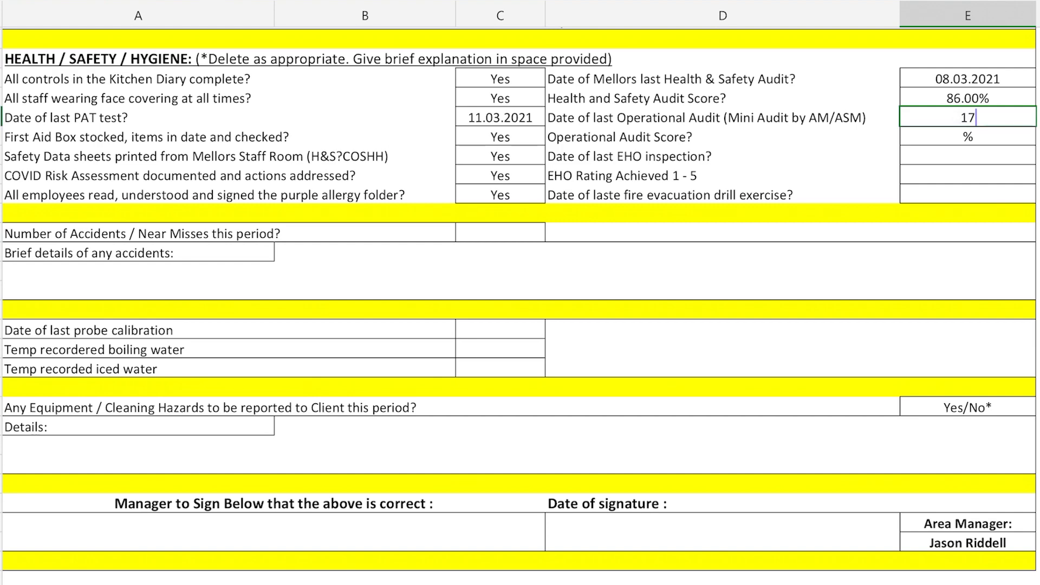
pyautogui.write('.02.2021')
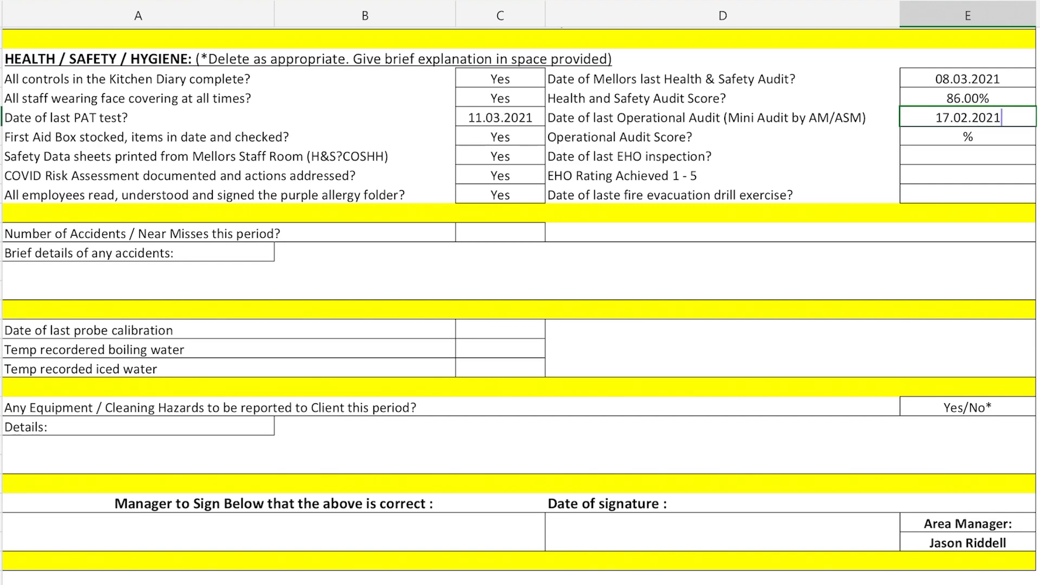
pyautogui.press('Return')
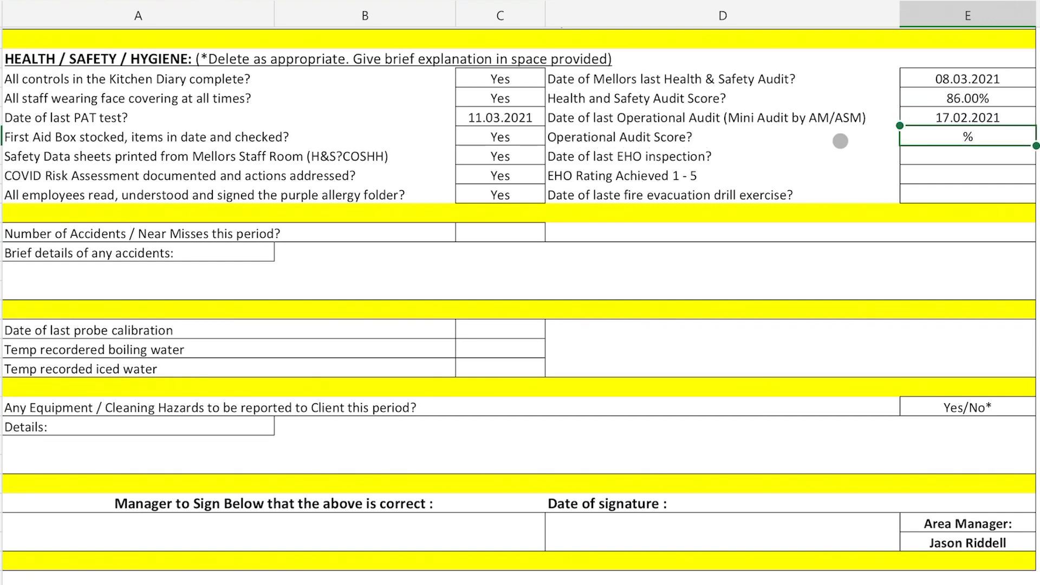
pyautogui.write('88')
pyautogui.press('Return')
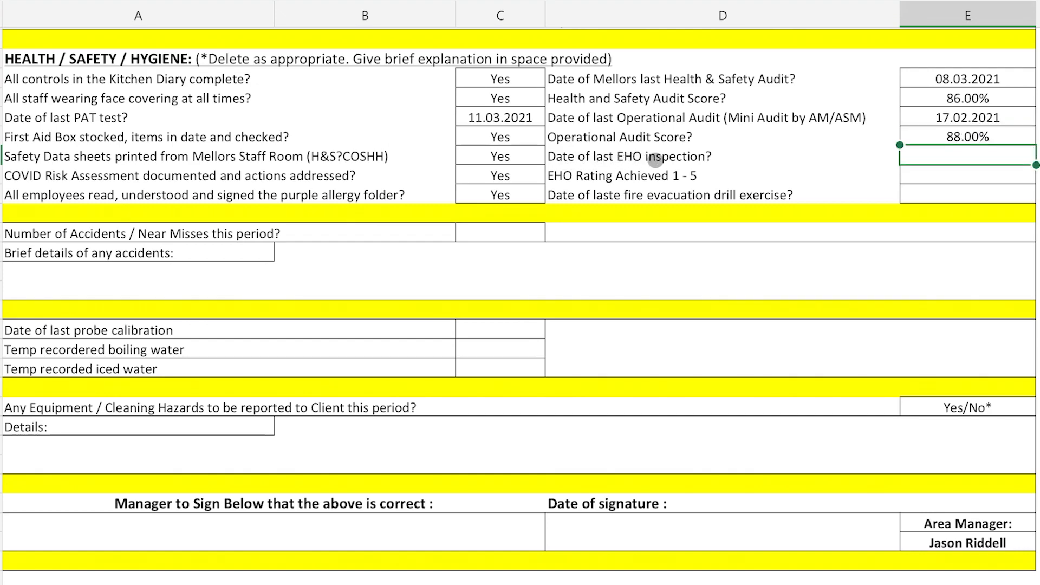
pyautogui.write('17')
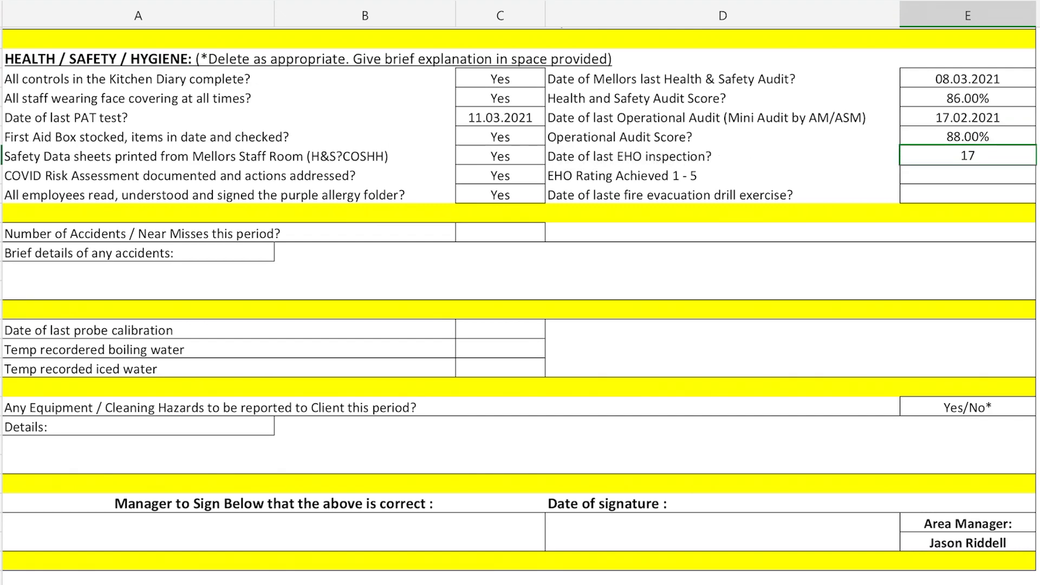
pyautogui.write('.08.2020')
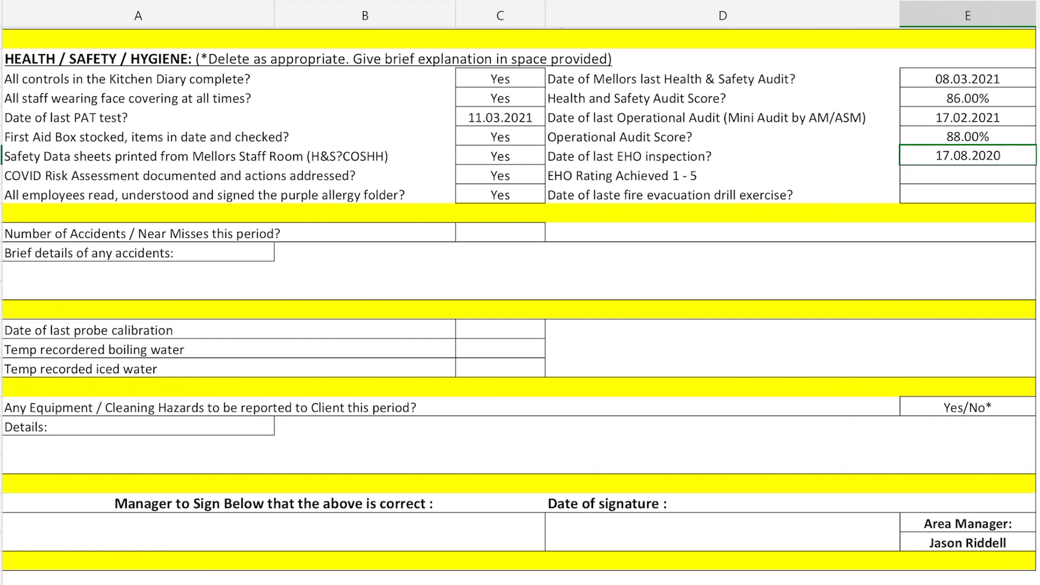
pyautogui.press('Return')
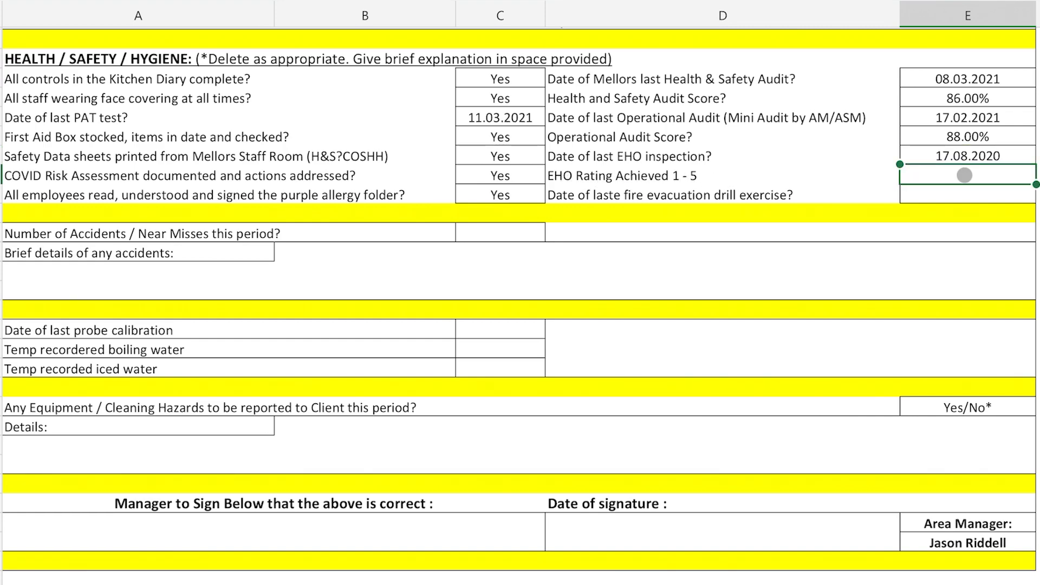
pyautogui.write('5')
pyautogui.press('Return')
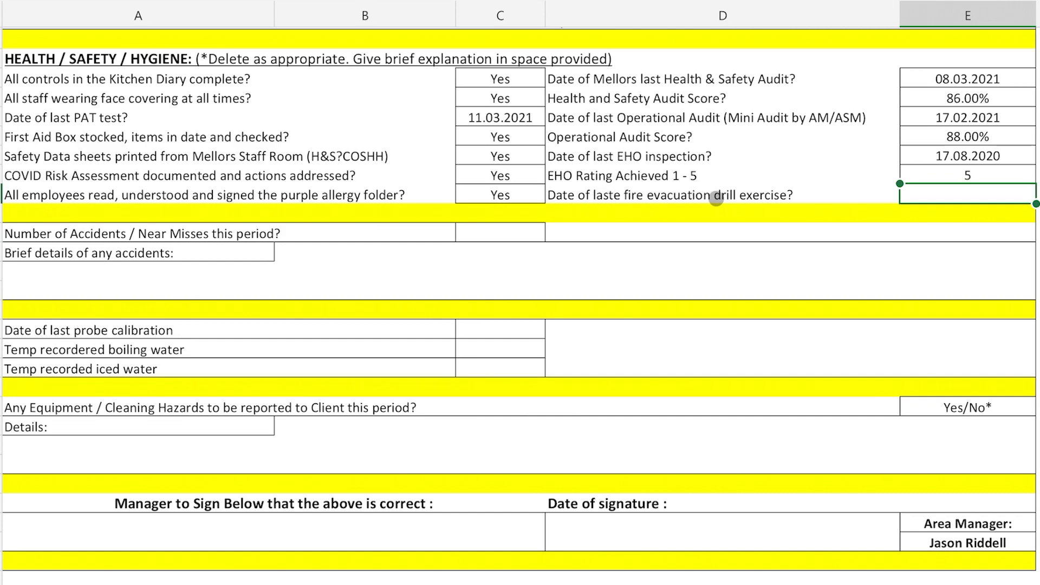
pyautogui.write('30.0')
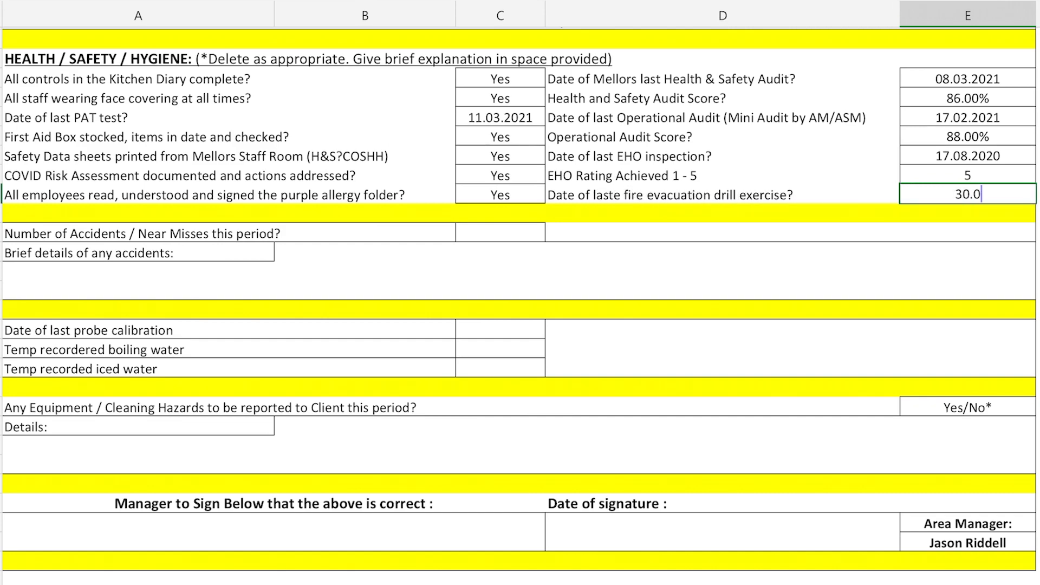
pyautogui.write('3.2021')
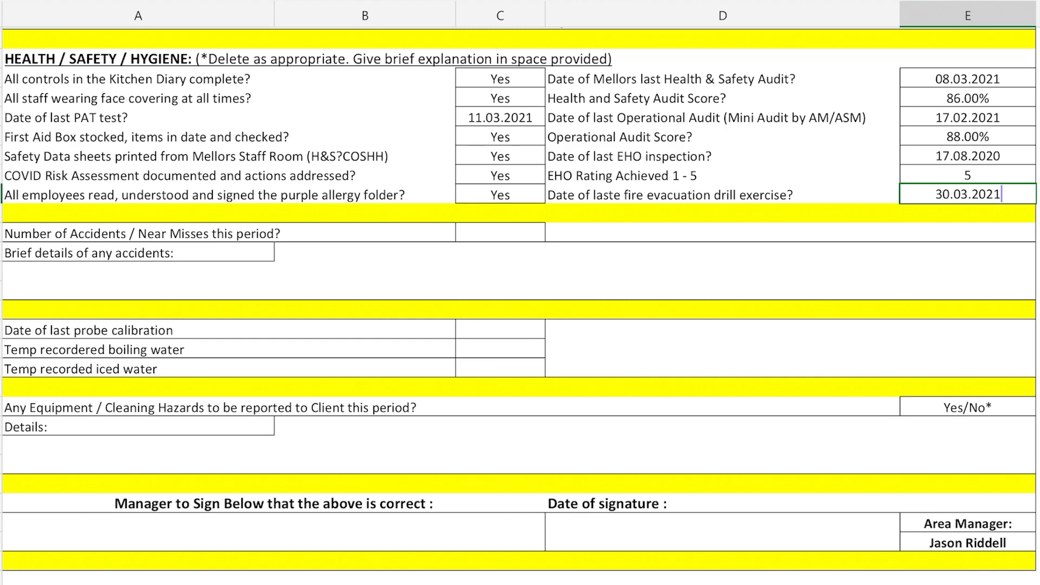
pyautogui.press('Return')
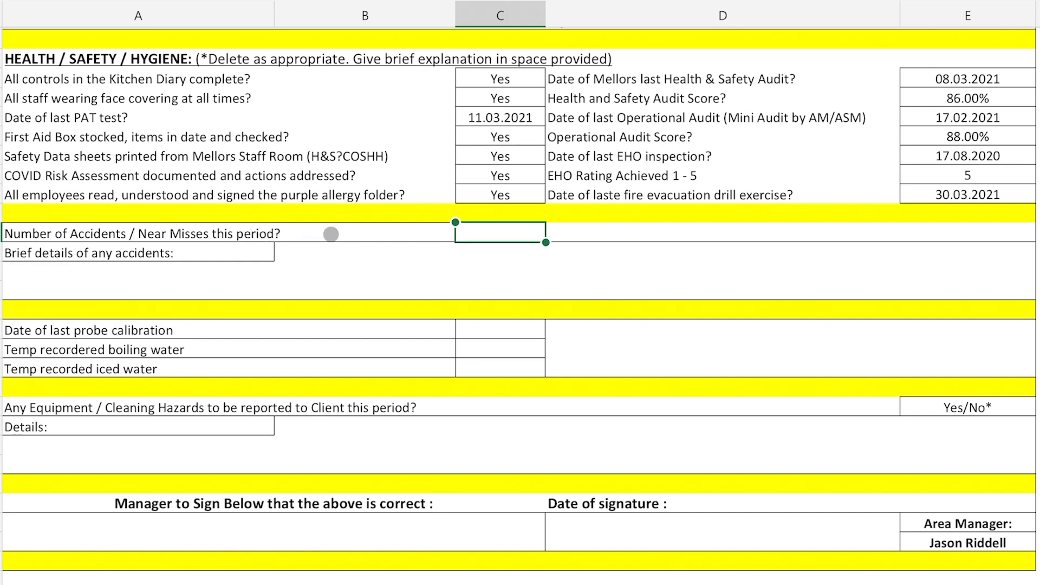
# Step: Log 1 accident this period, described as 'Cut finger due to blunt knife'
pyautogui.write('1')
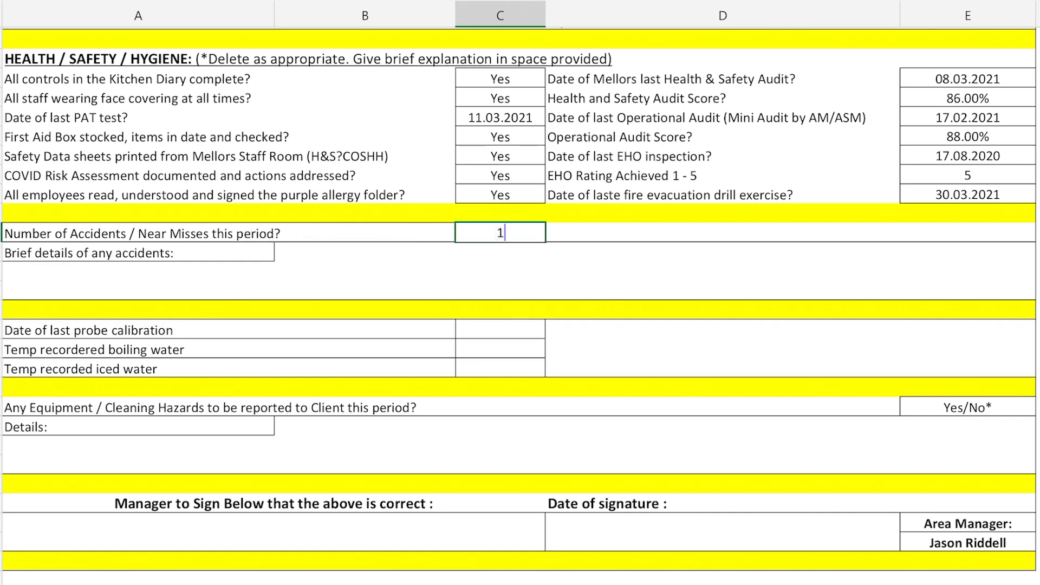
pyautogui.click(33, 262)
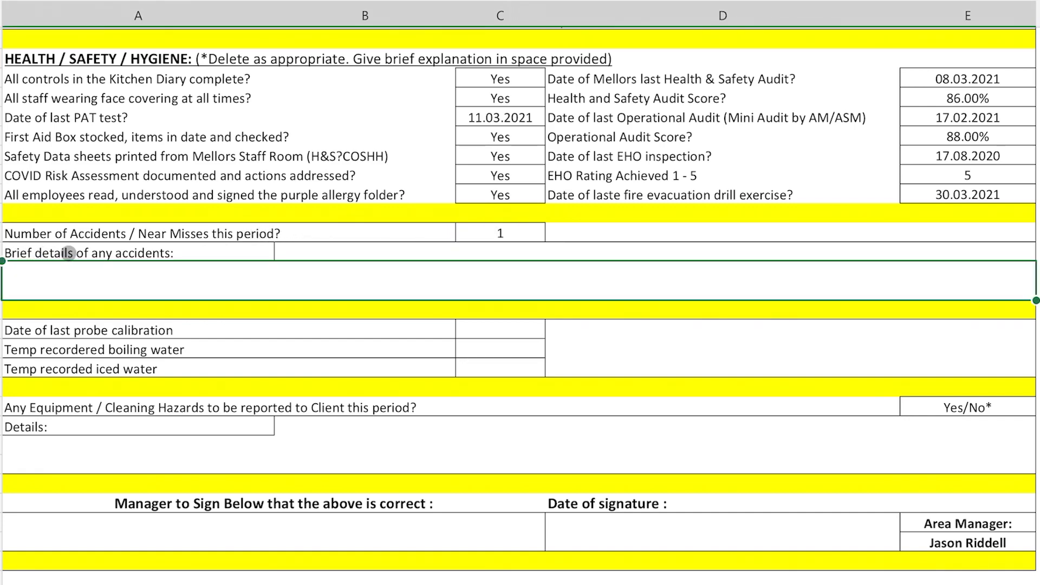
pyautogui.write('C')
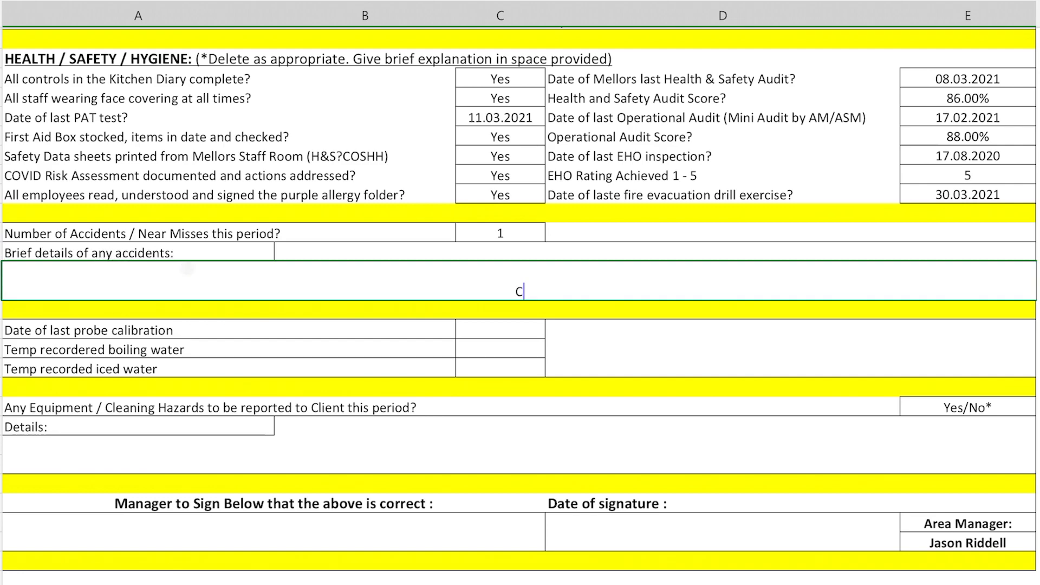
pyautogui.write('ut fin')
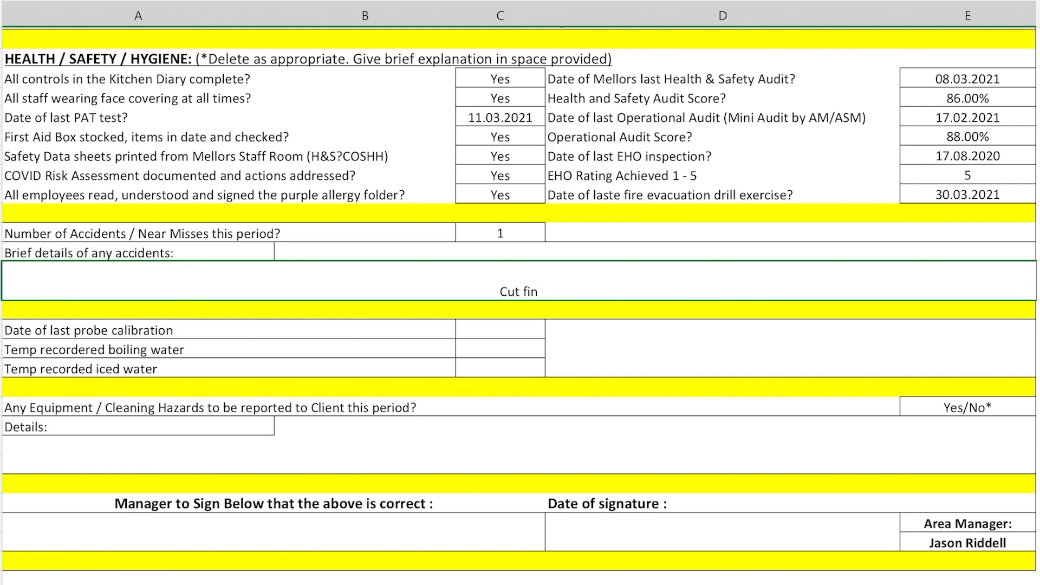
pyautogui.write('ger due')
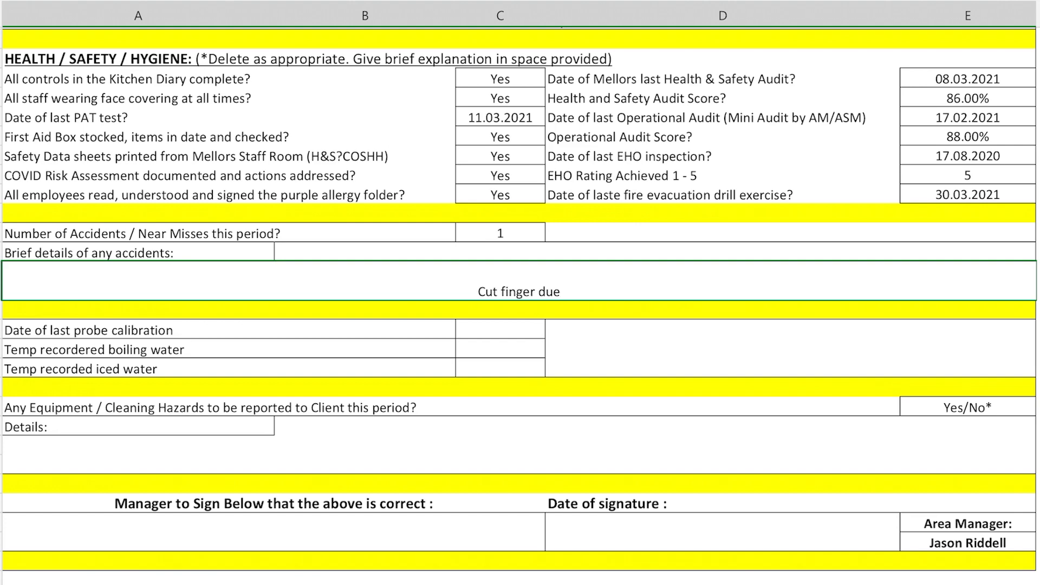
pyautogui.write(' to bl')
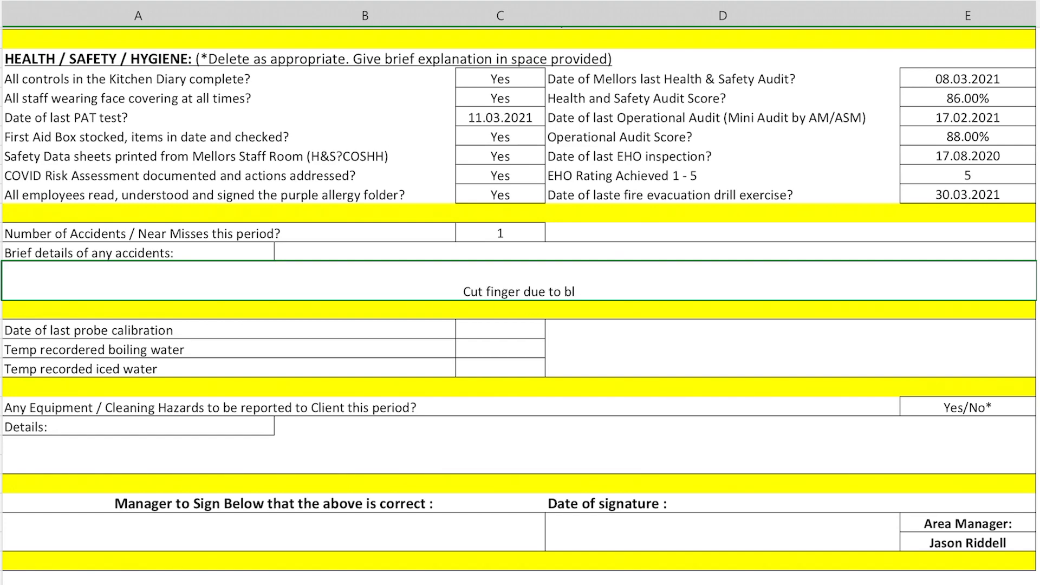
pyautogui.write('unt kni')
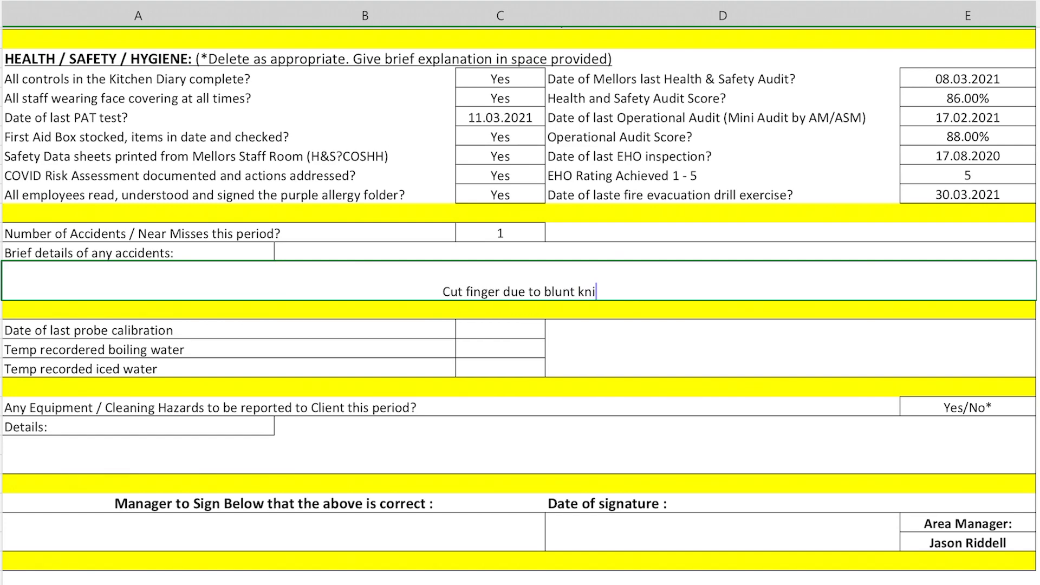
pyautogui.write('fe')
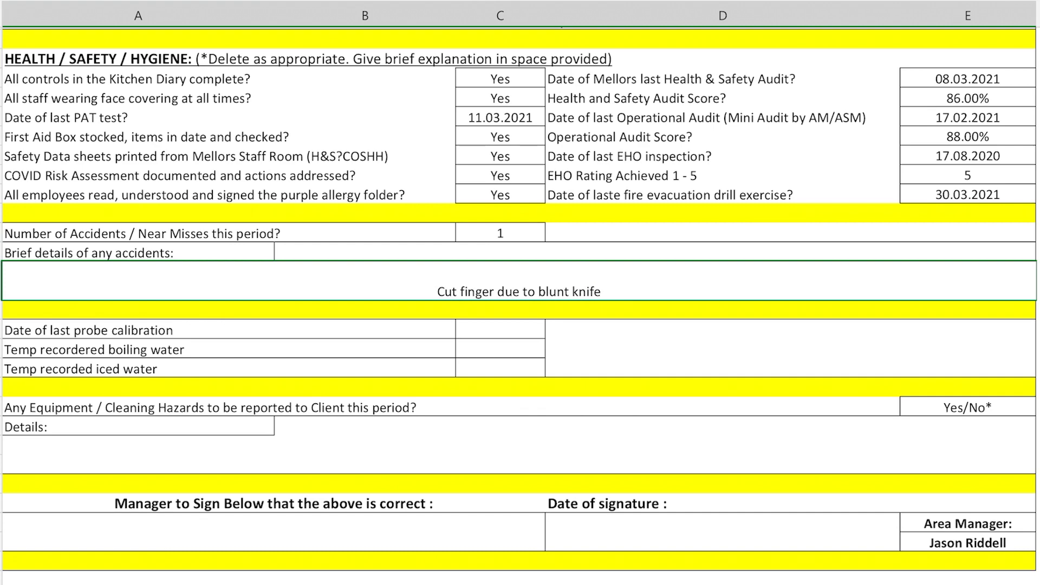
pyautogui.click(500, 330)
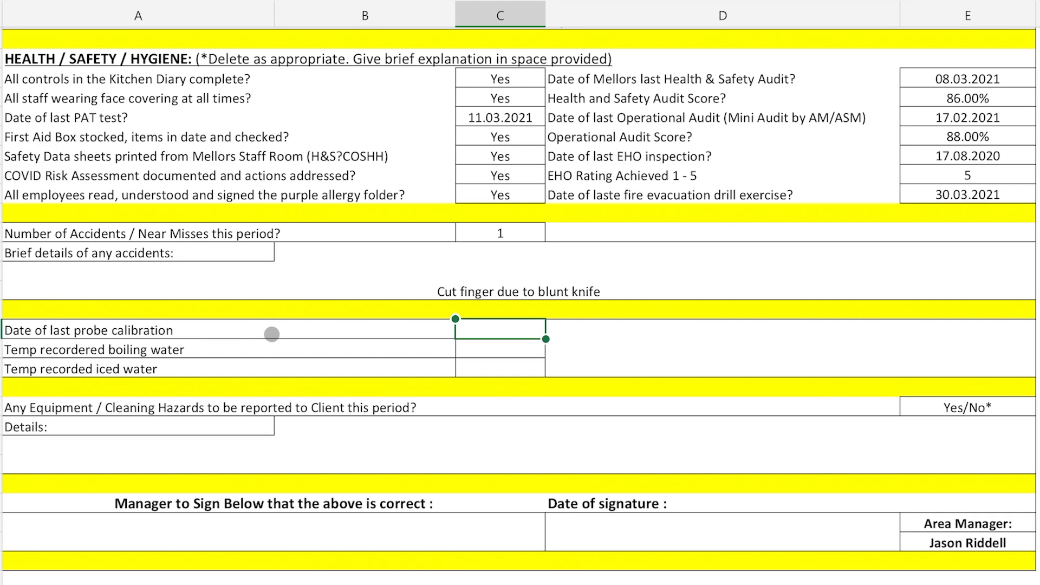
# Step: Record probe calibration on 30.03.2021 with boiling water at 100.1ºC and iced water at 0.0ºC
pyautogui.write('30.03')
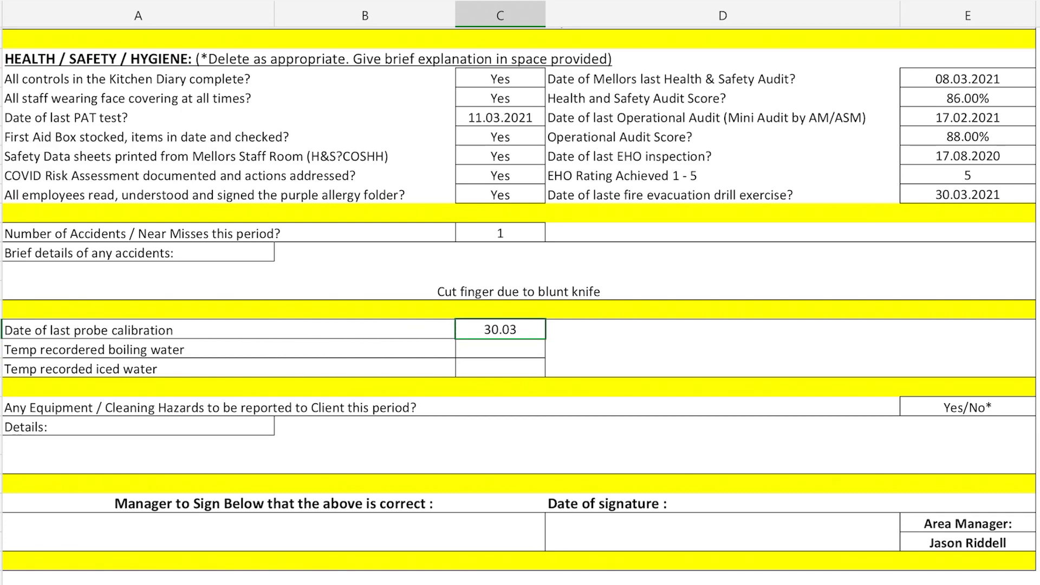
pyautogui.write('.2021')
pyautogui.press('Return')
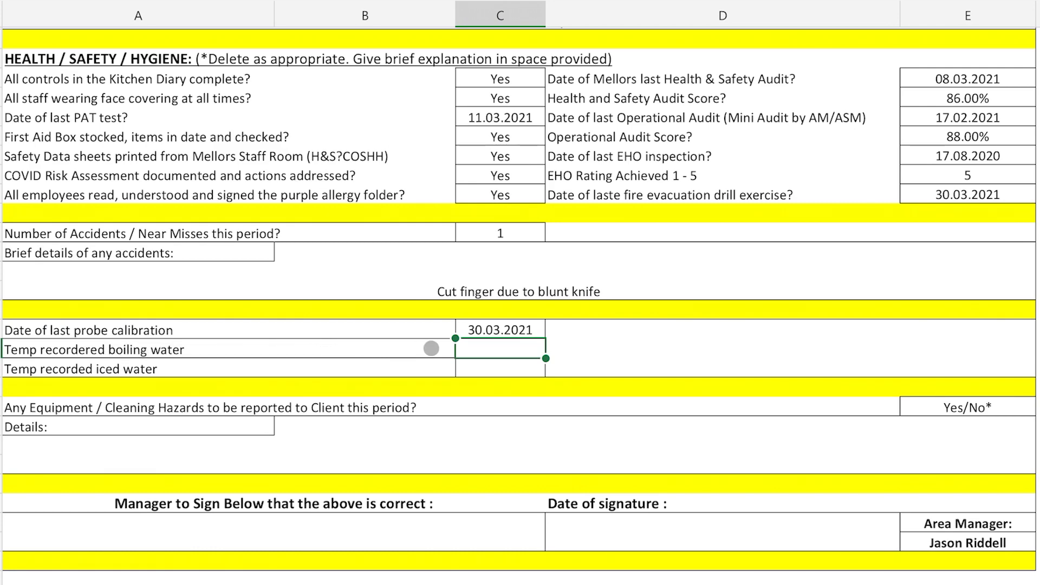
pyautogui.write('100')
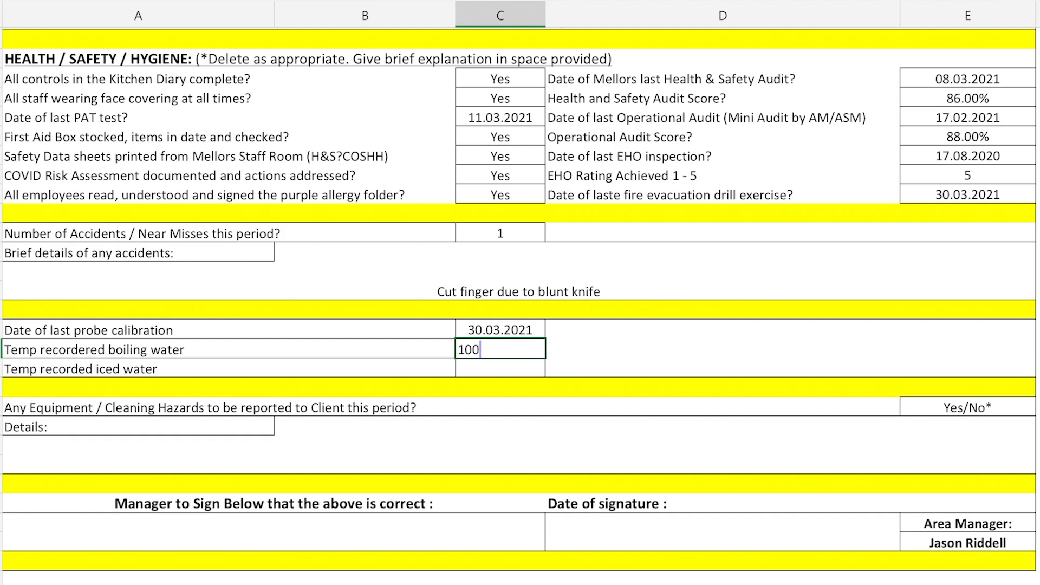
pyautogui.write('ºC')
pyautogui.press('Return')
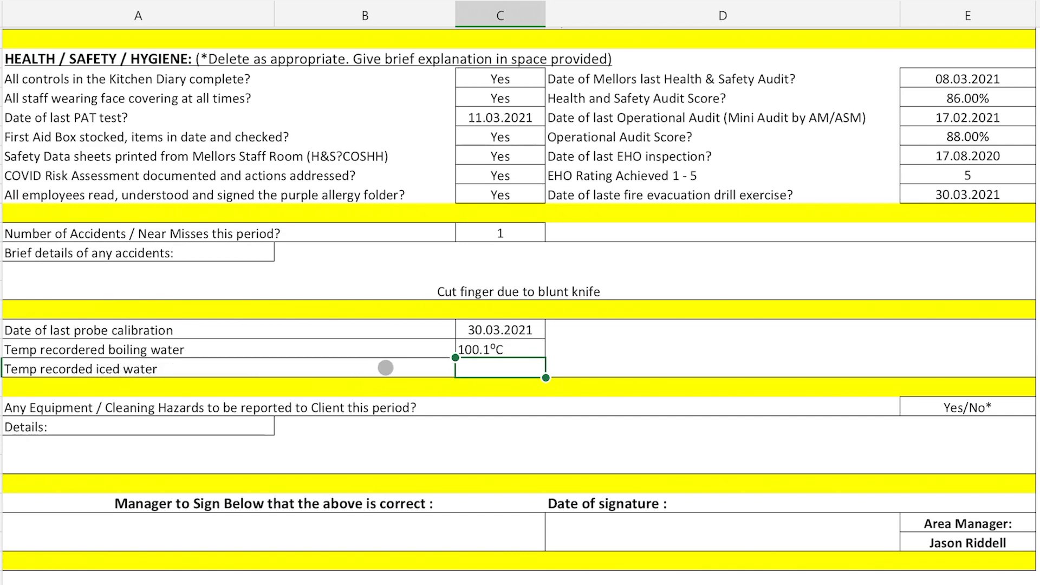
pyautogui.write('0')
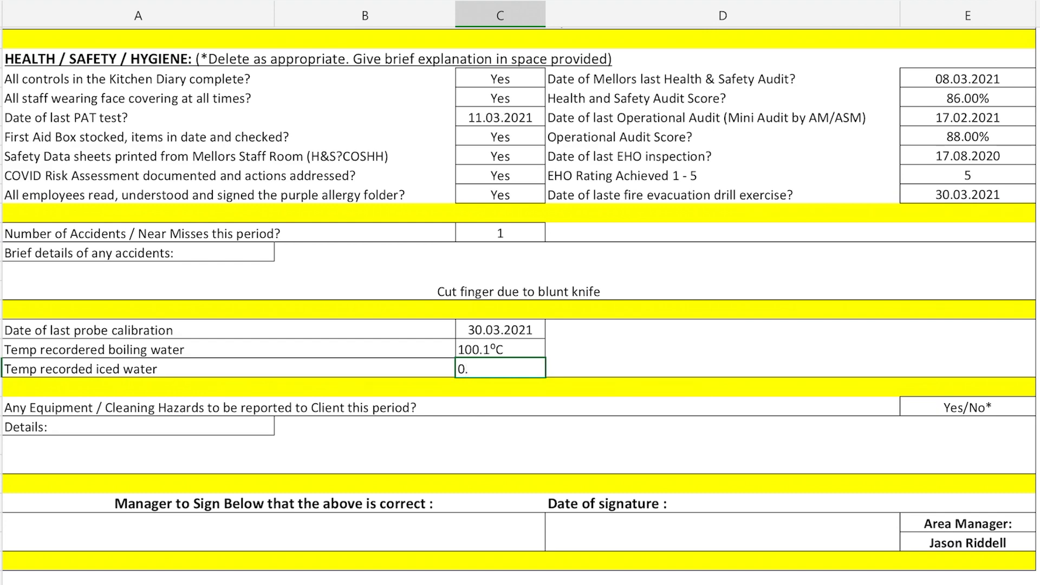
pyautogui.write('.0')
pyautogui.press('Return')
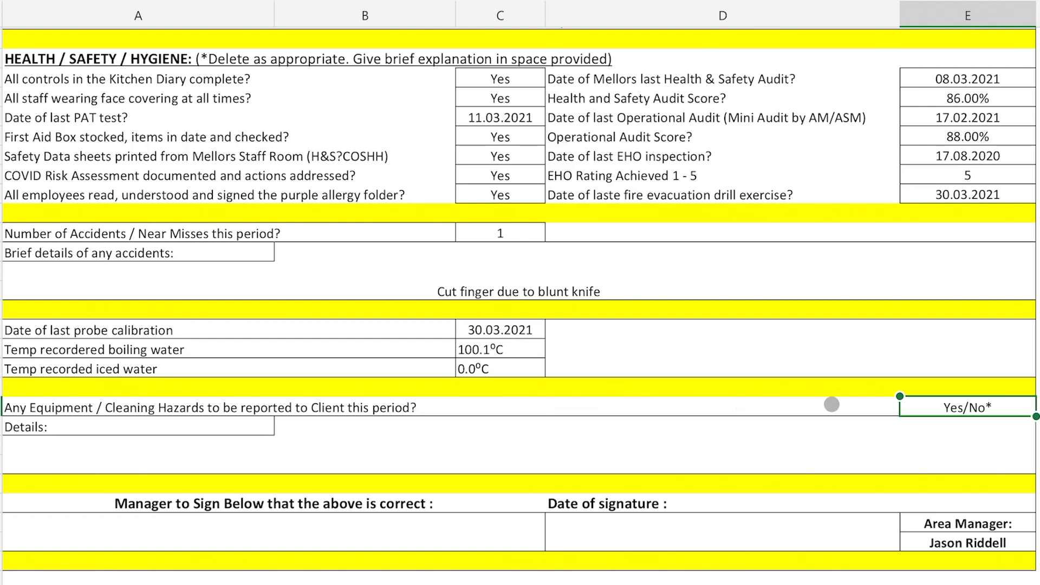
# Step: Answer Yes to equipment hazards, detailing 'Storeroom light defective and cracked wall tile above food mixer'
pyautogui.write('Yes')
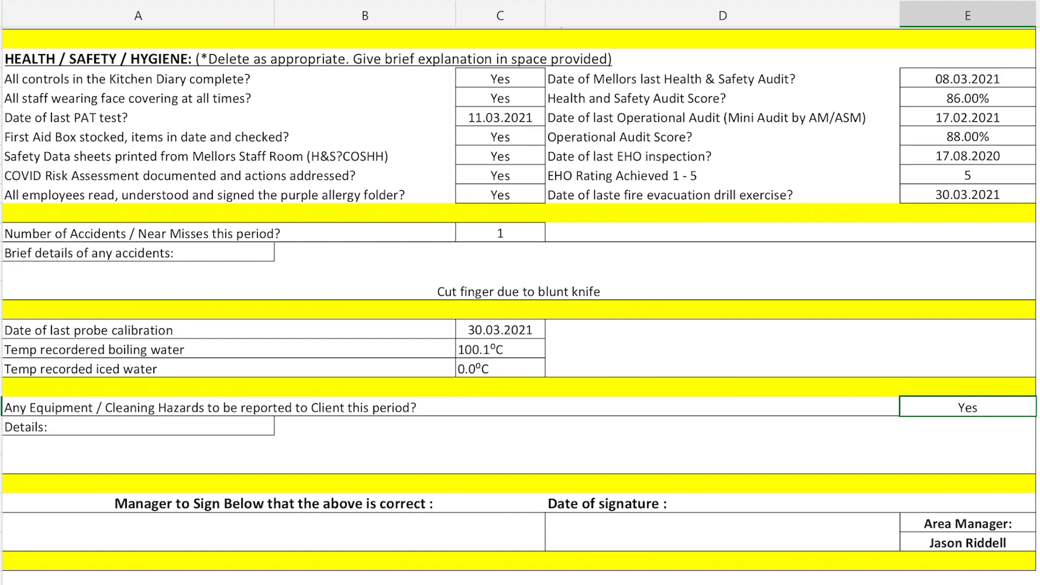
pyautogui.click(21, 440)
pyautogui.write('St')
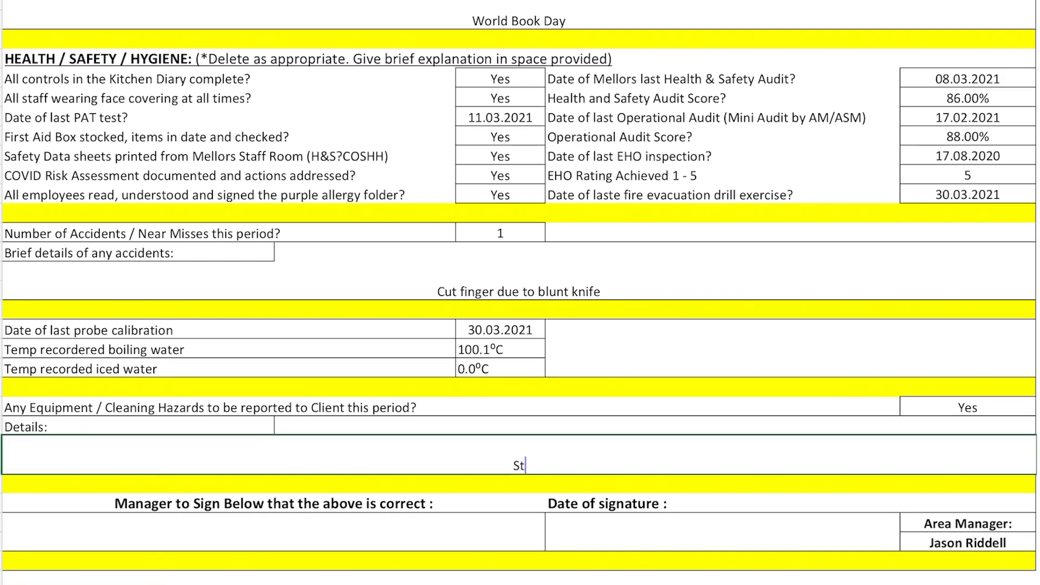
pyautogui.write('oreroom light def')
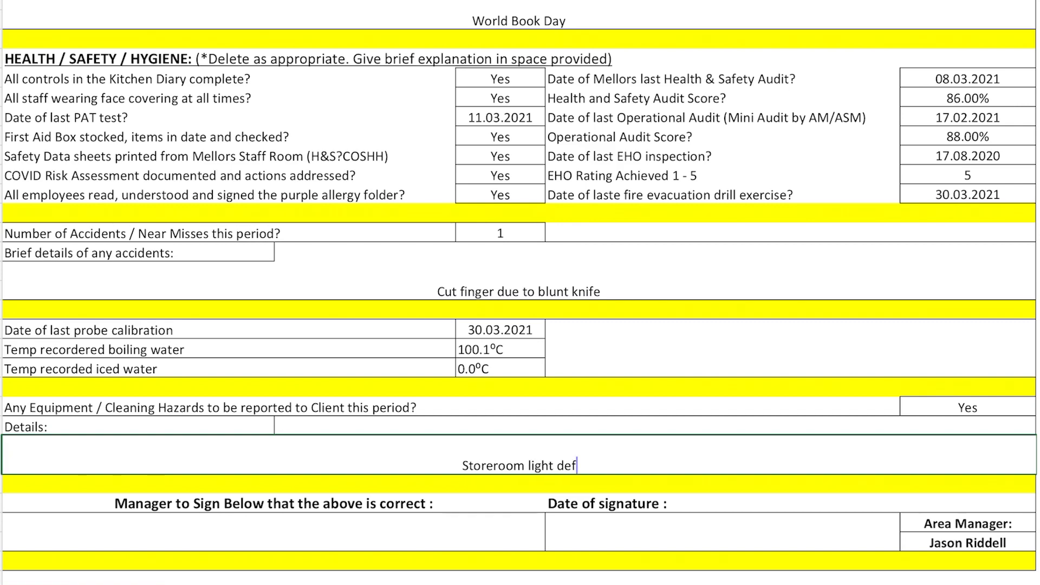
pyautogui.write('ective a')
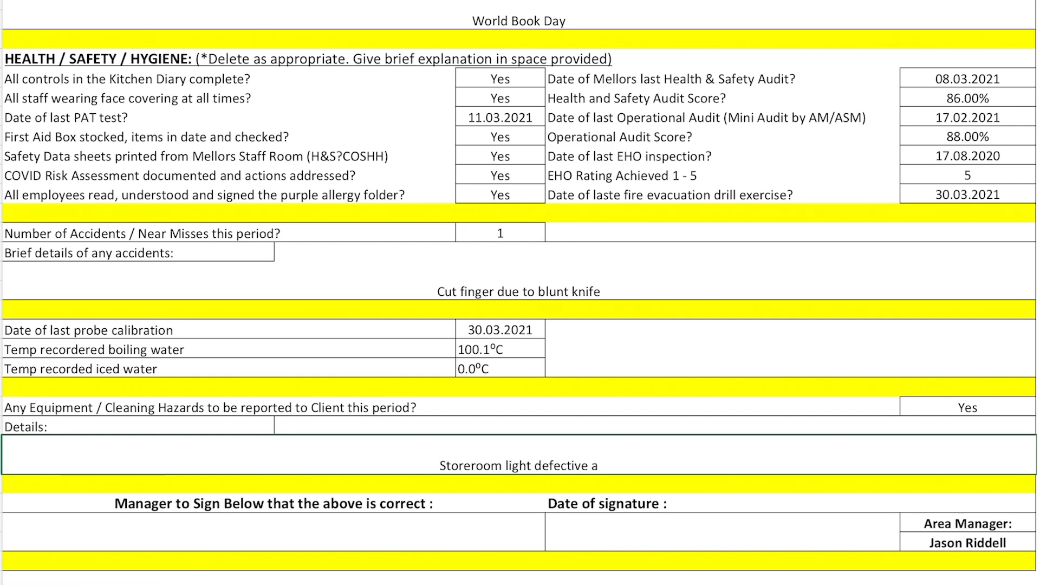
pyautogui.write('nd cracked')
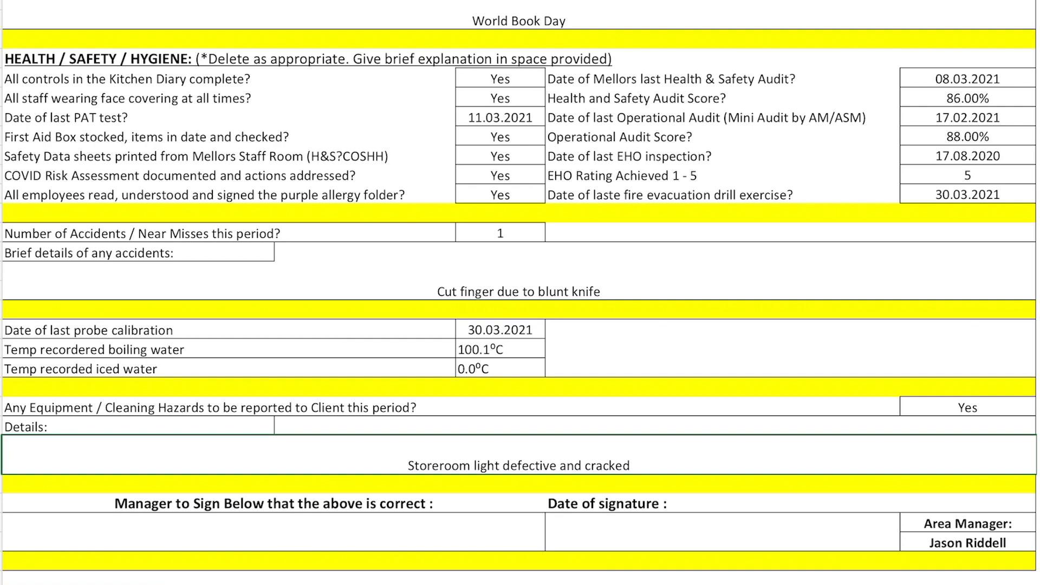
pyautogui.write(' wall tile ab')
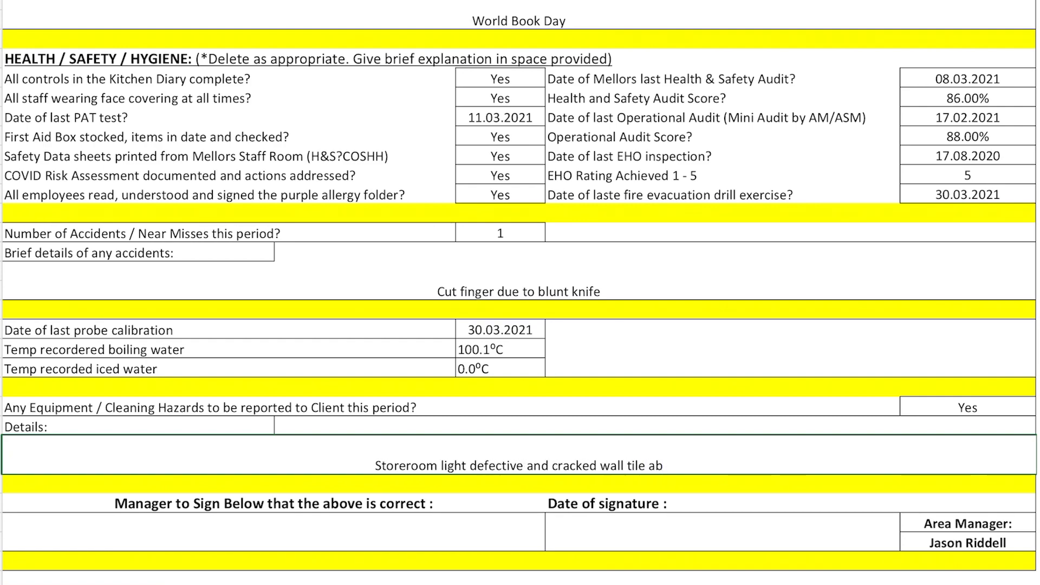
pyautogui.write('ove food mi')
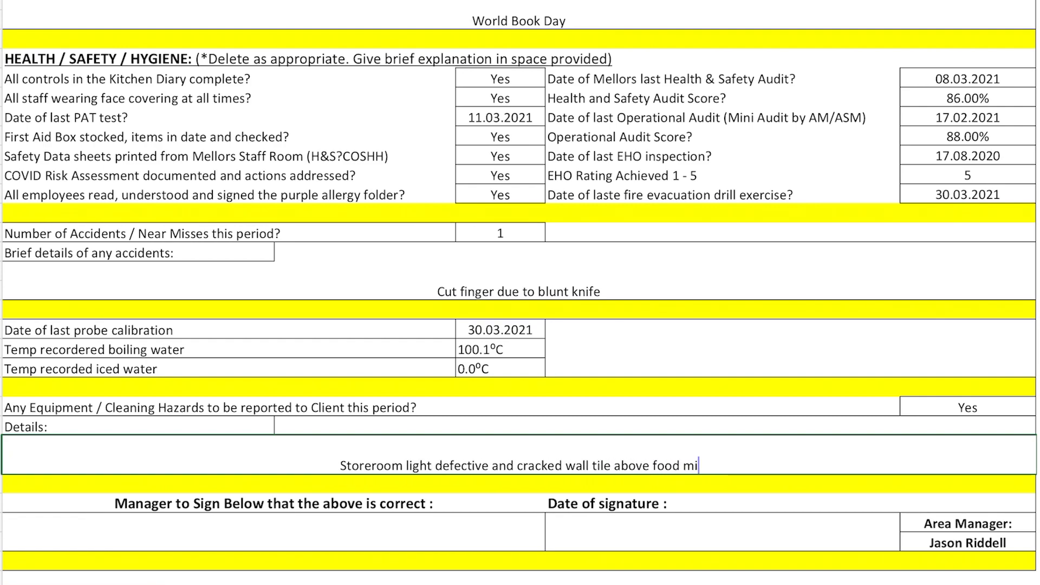
pyautogui.write('xer')
pyautogui.press('Return')
pyautogui.click(135, 514)
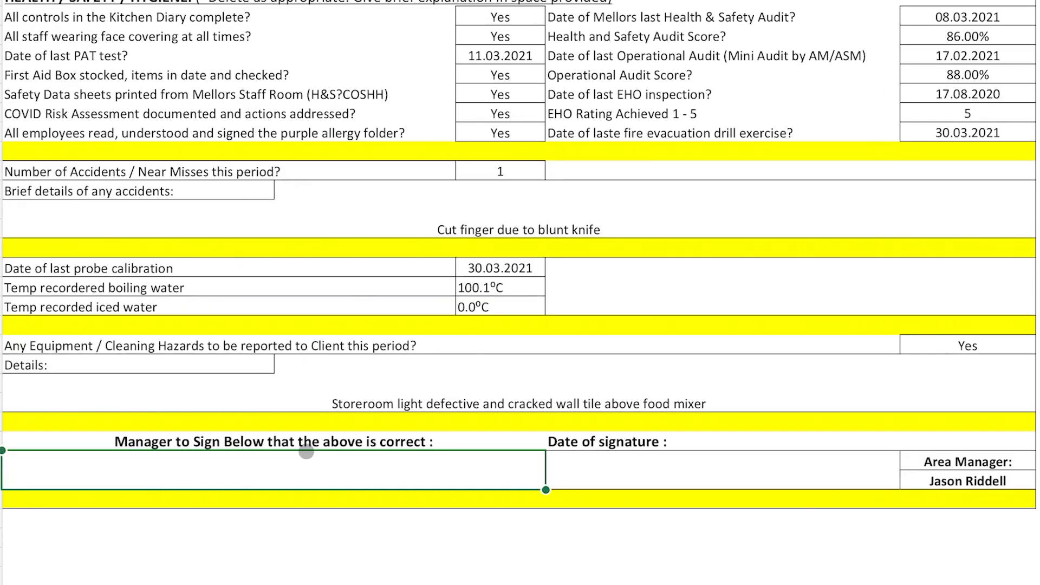
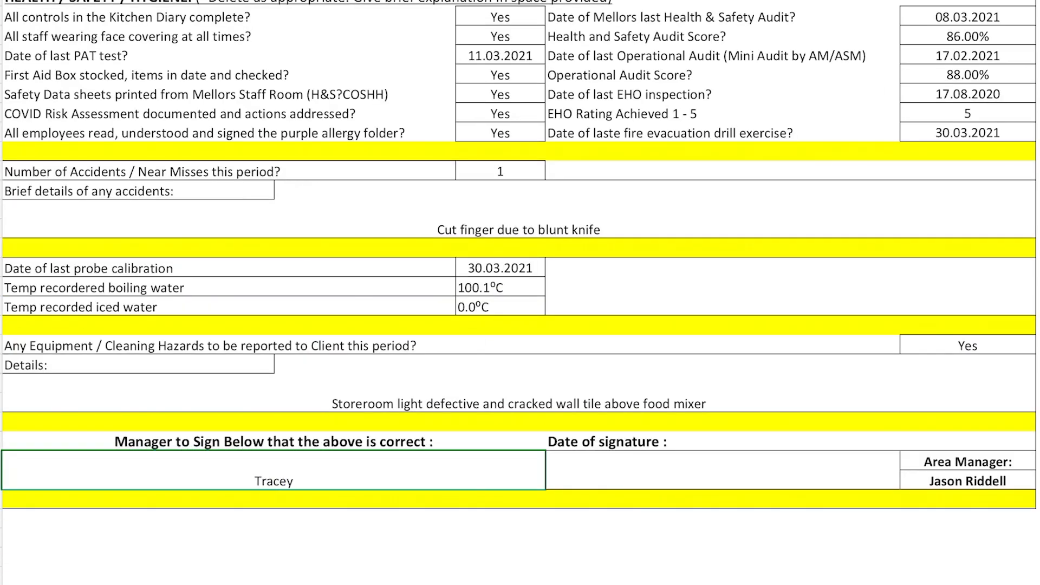
# Step: Enter the manager's name in the signature space and begin the signature date as 29.03.202
pyautogui.press('Tab')
pyautogui.write('29')
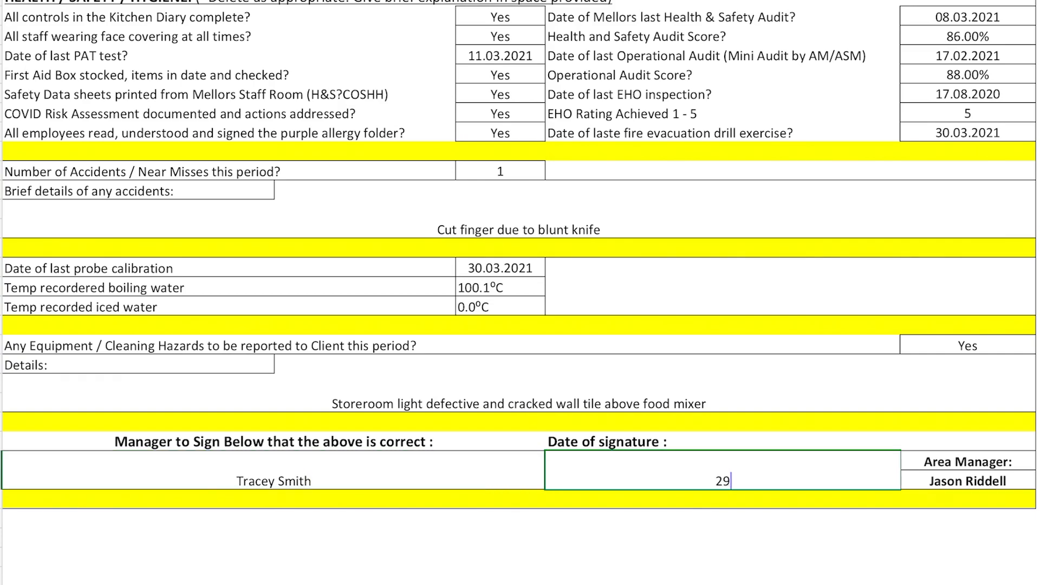
pyautogui.write('.03.202')
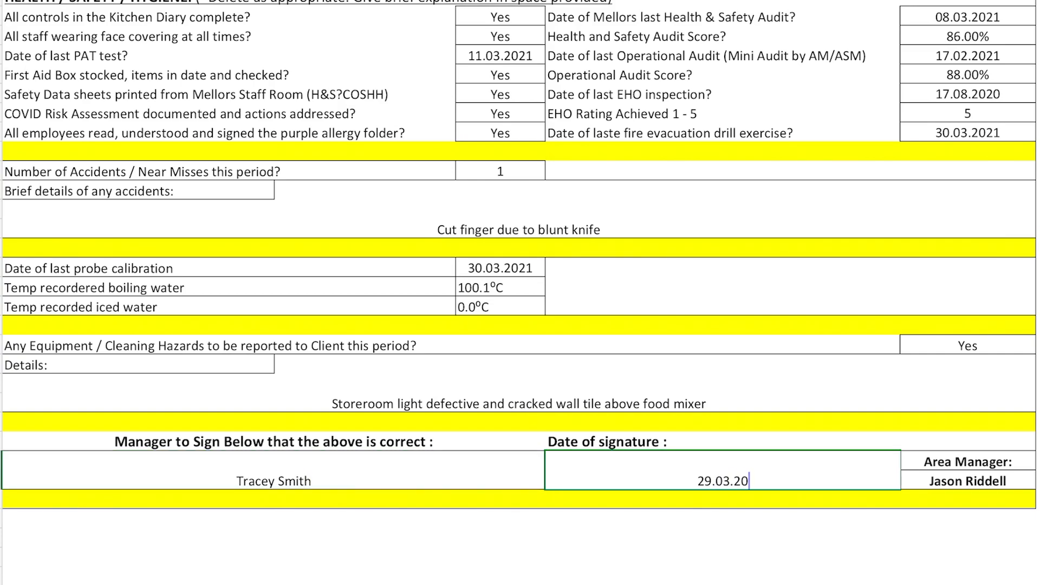